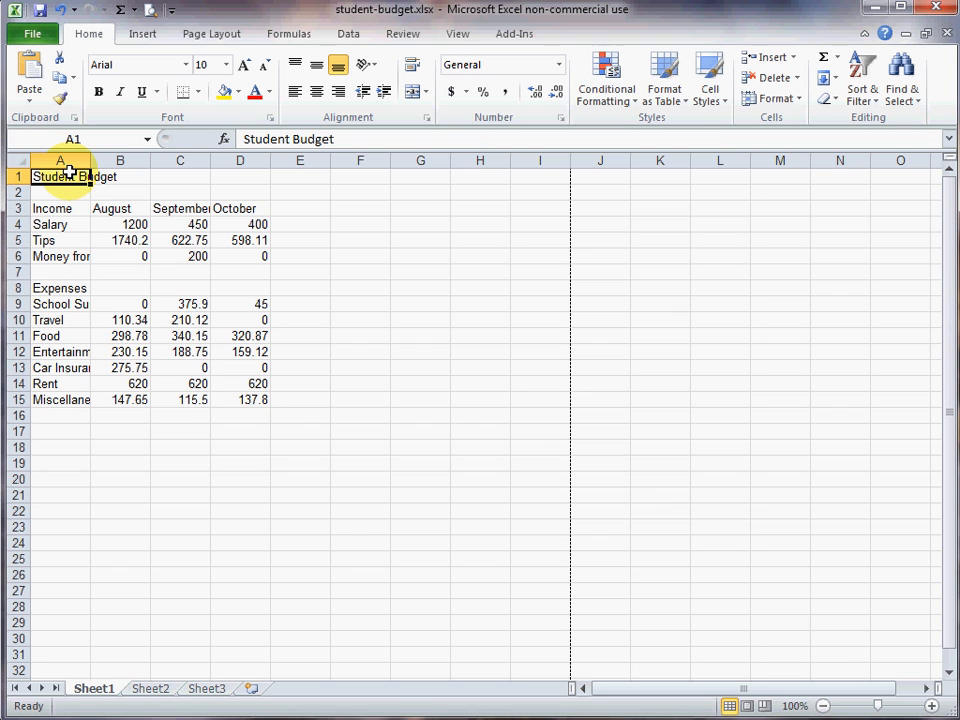
Move the active cell one cell at a time through the income figures, starting and ending at C6
left_click(191, 259)
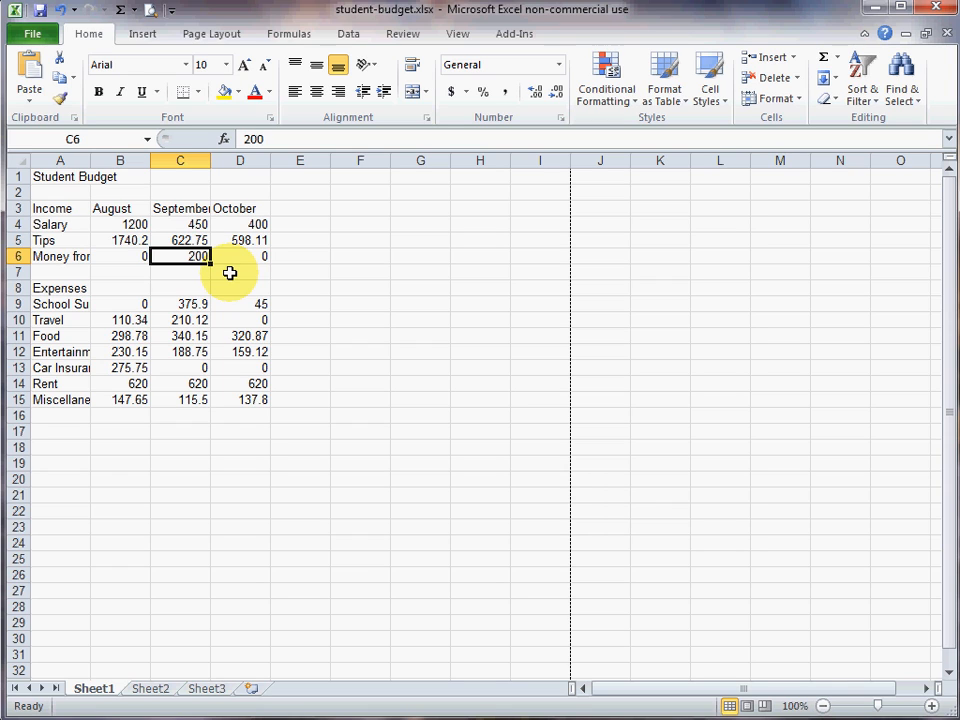
key("Up")
key("Left")
key("Left")
key("Down")
key("Right")
key("Right")
key("Right")
key("Up")
key("Left")
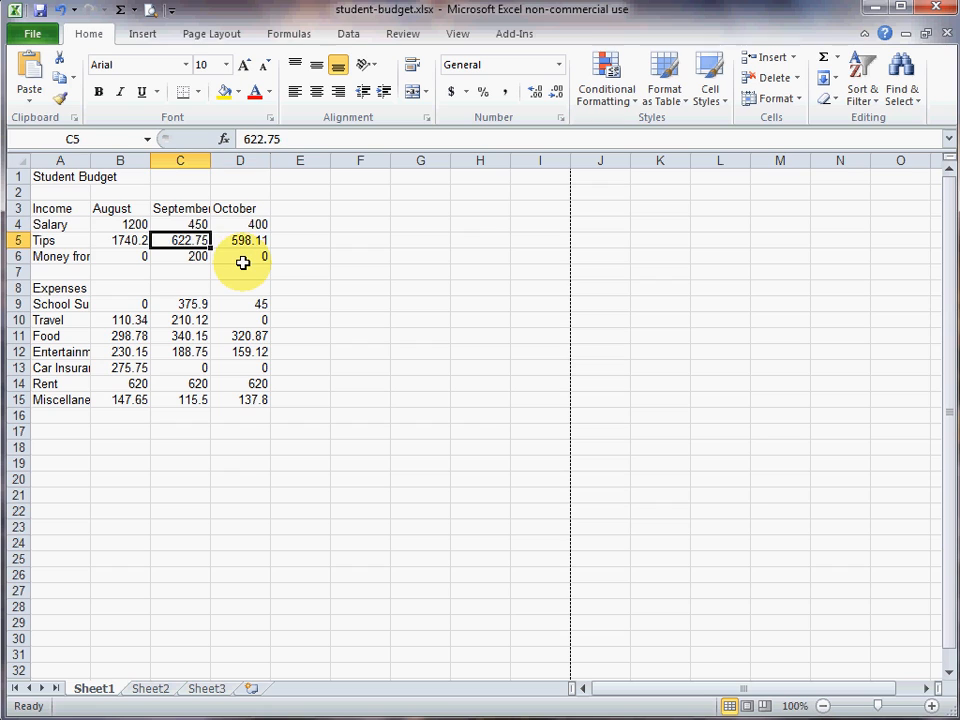
key("Down")
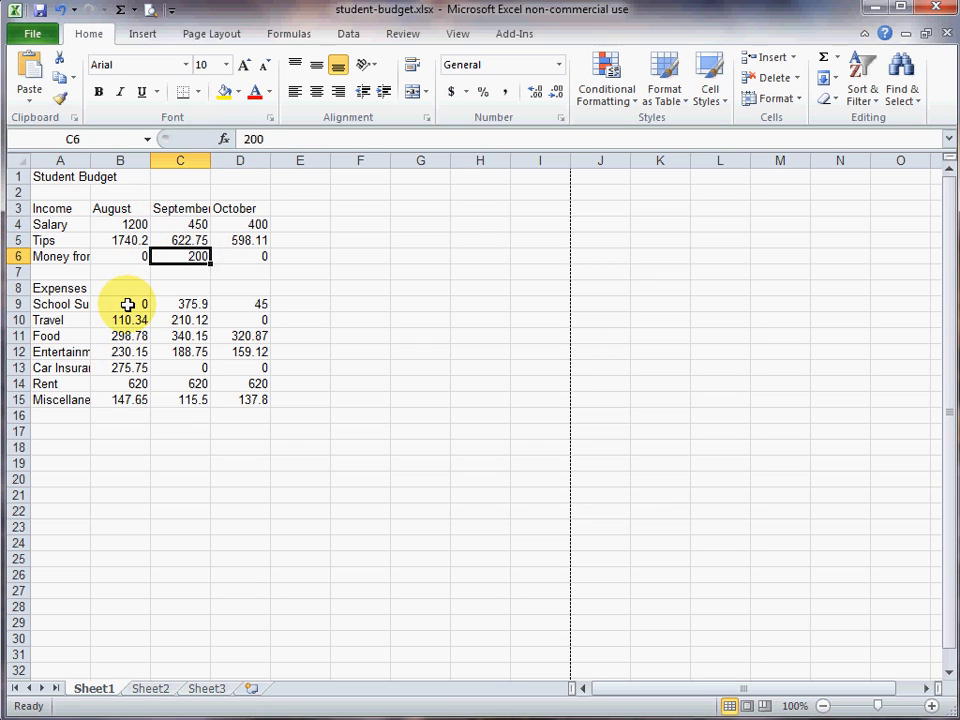
Select the expense block B9:D15, and practise extending and shrinking a selection anchored at C5 until it covers C5:D6
left_click_drag(128, 304, 259, 401)
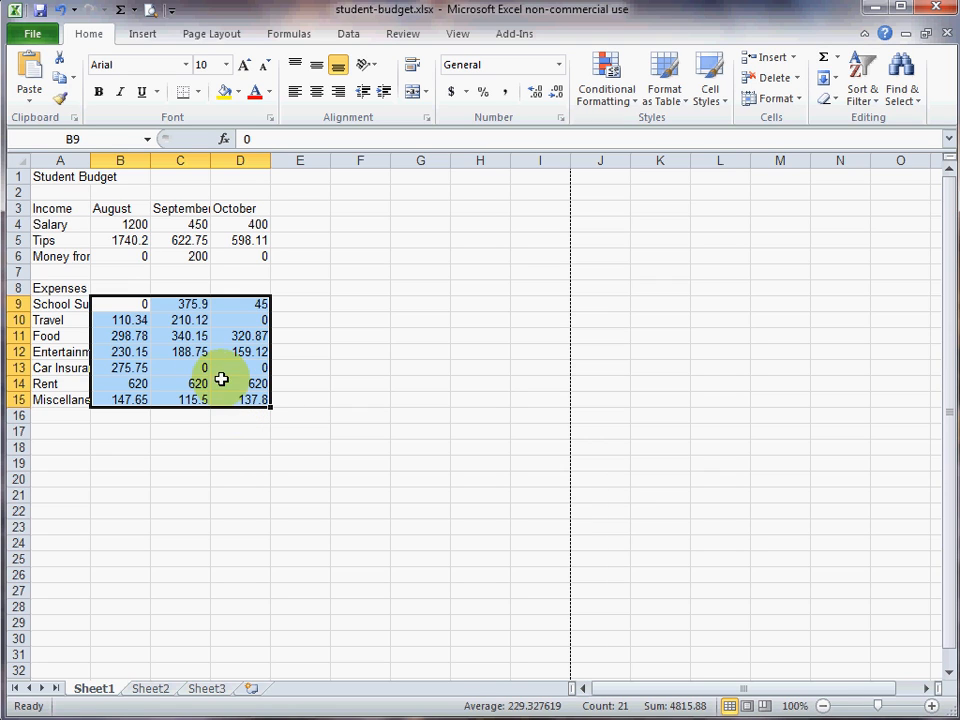
left_click(186, 243)
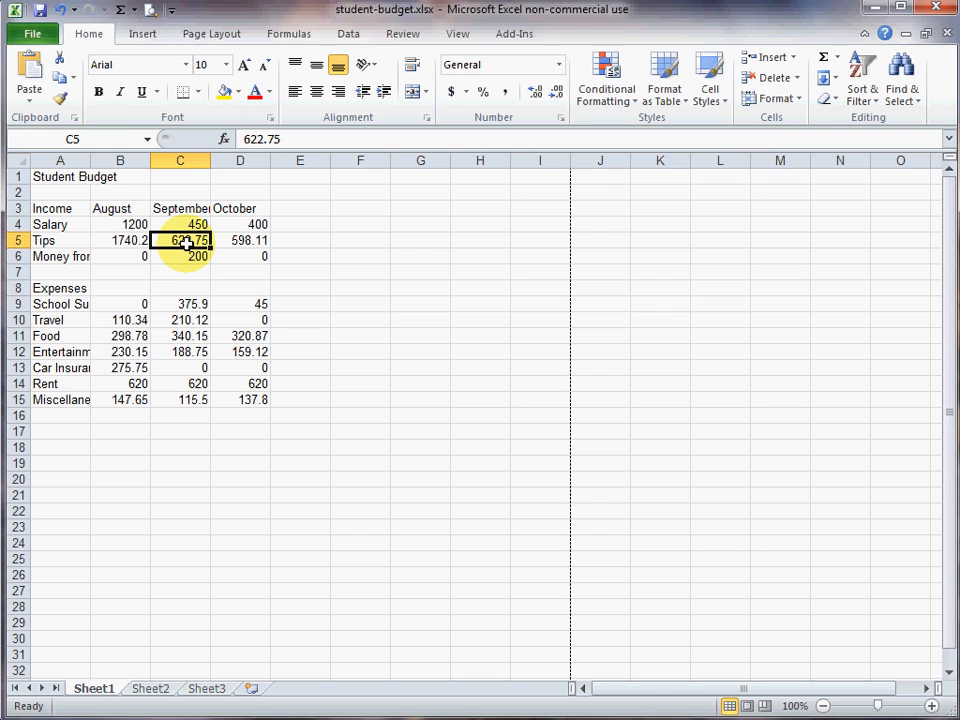
key("shift+Down")
key("shift+Right")
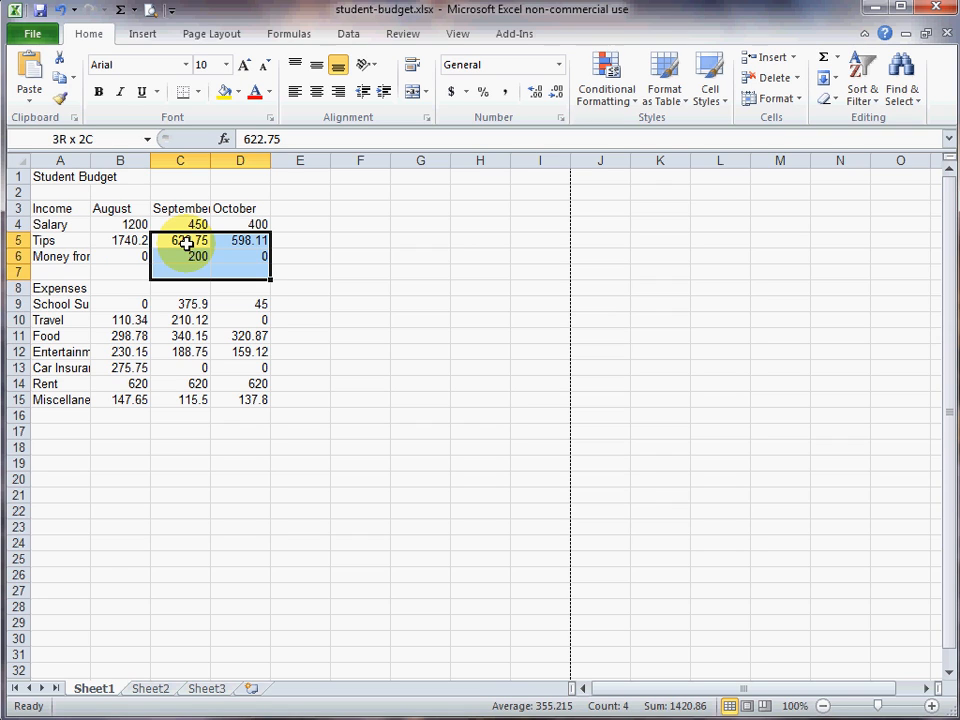
key("shift+Left")
key("shift+Left")
key("shift+Up")
key("shift+Up")
key("shift+Down")
key("shift+Down")
key("shift+Right")
key("shift+Right")
key("shift+Right")
key("shift+Left")
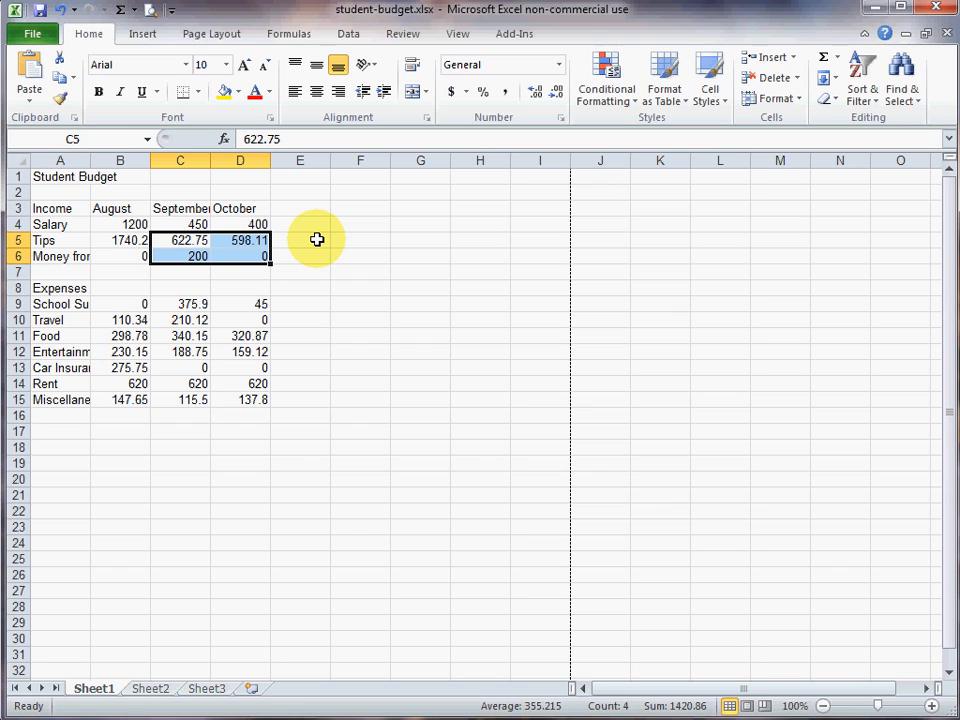
Select in turn the whole of row 7, column D, columns B through D, and rows 4 through 11
left_click(18, 273)
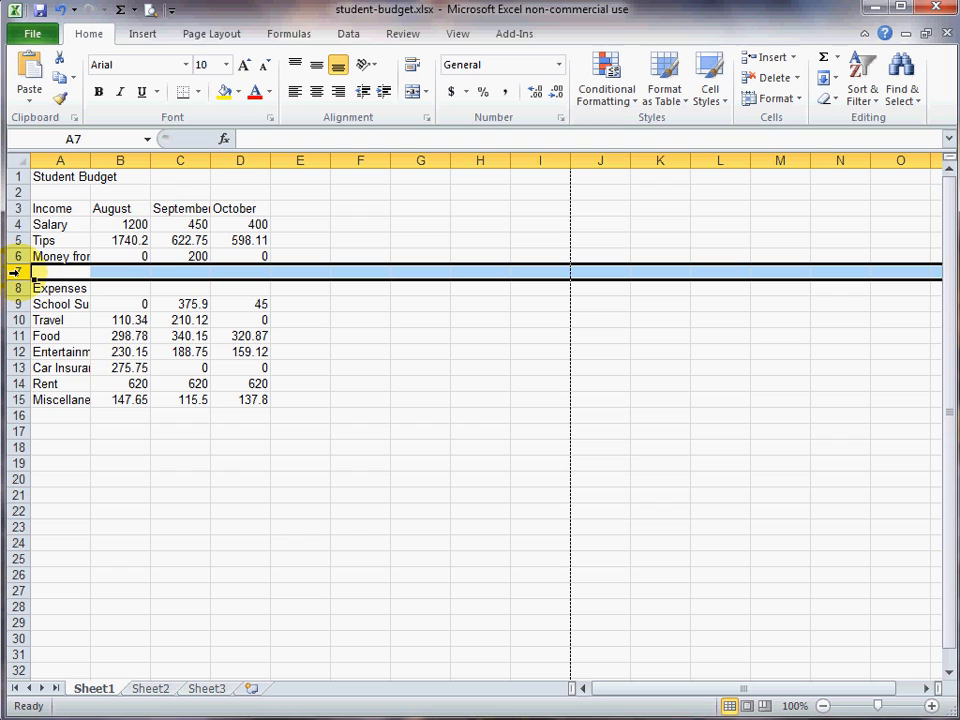
left_click(244, 162)
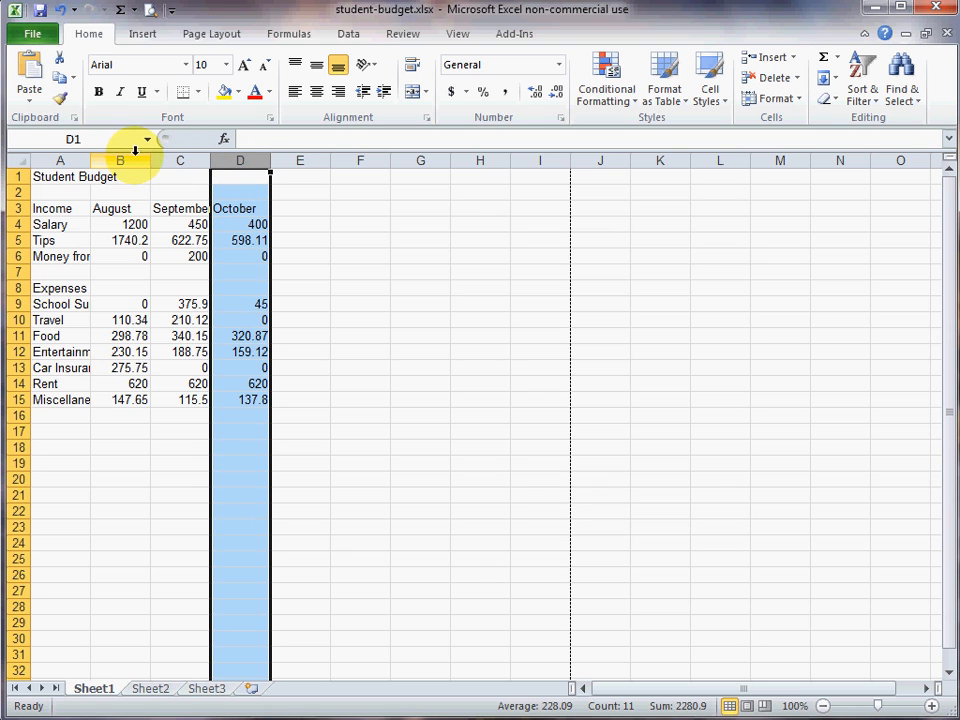
left_click_drag(121, 160, 256, 174)
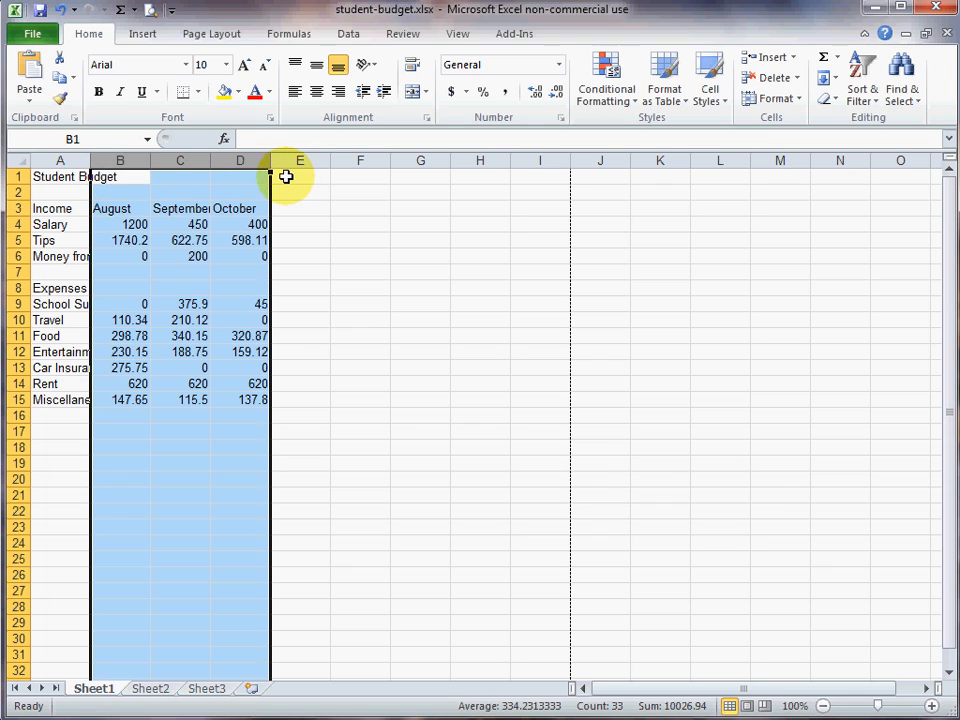
left_click_drag(17, 224, 17, 334)
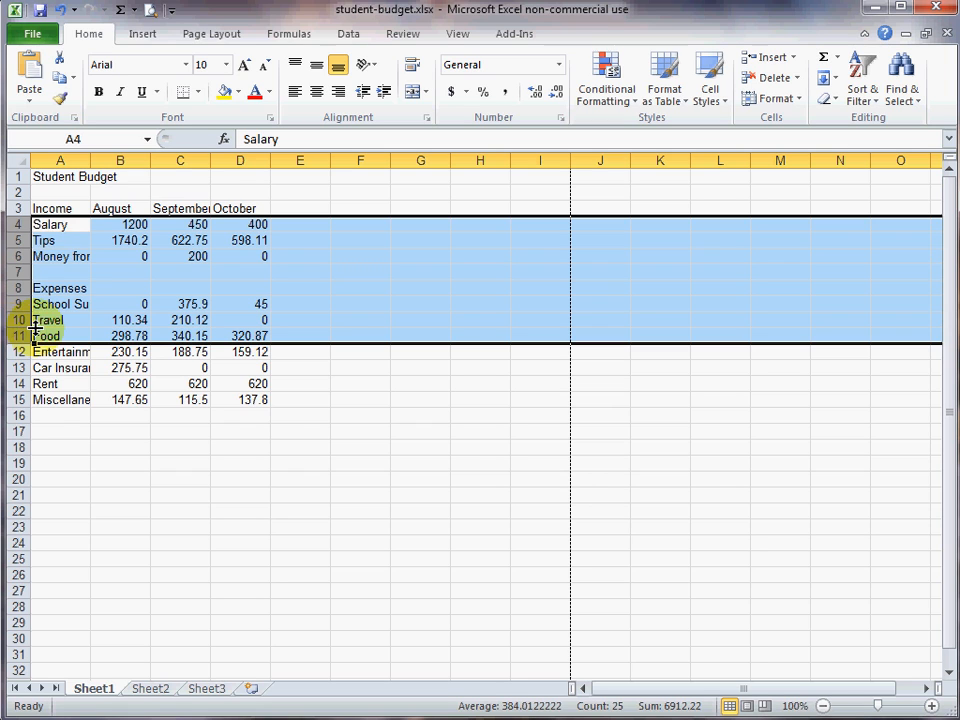
Extend a selection from C9 downward through row 13 and across two more columns
left_click(181, 306)
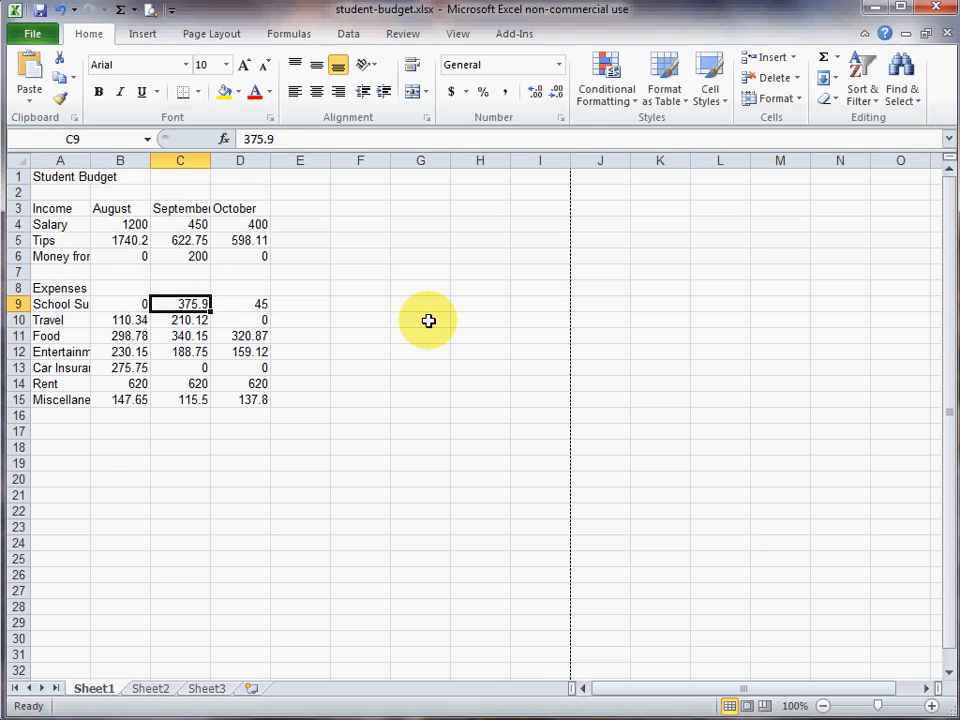
key("shift+Down")
key("shift+Down")
key("shift+Down")
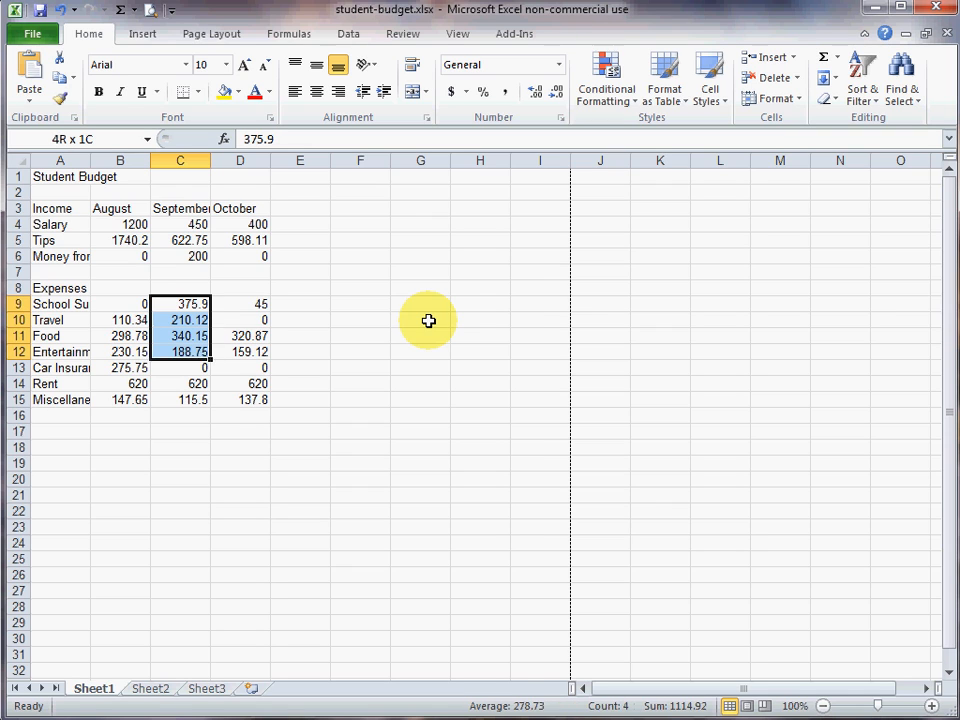
key("shift+Down")
key("shift+Right")
key("shift+Right")
Collapse the selection, make B9 the active cell, and extend the selection to B9:E12
key("Left")
key("Left")
key("Right")
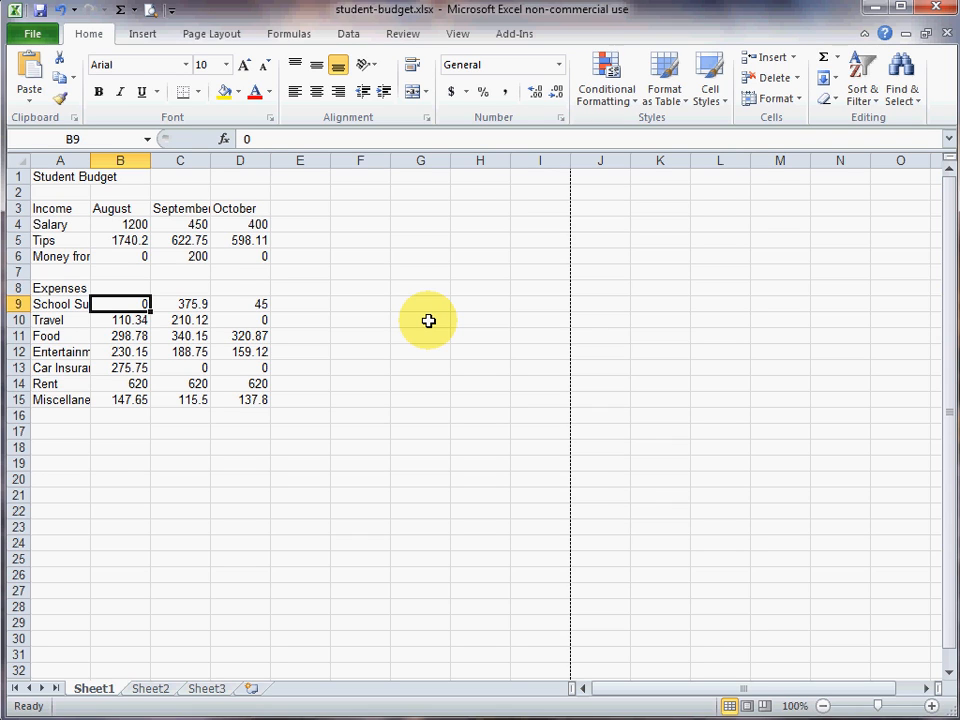
key("shift+Down")
key("shift+Down")
key("shift+Down")
key("shift+Right")
key("shift+Right")
key("shift+Right")
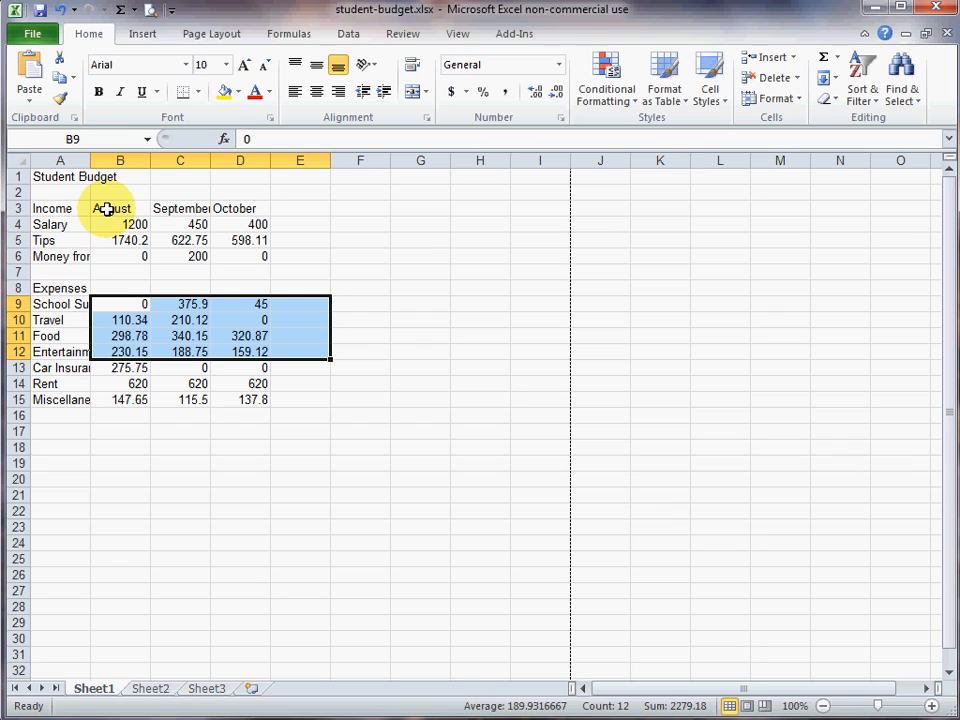
Try a red font colour on the non-adjacent ranges B3:D3, B9:B15 and C11:D14 together, and undo it
left_click_drag(107, 209, 230, 218)
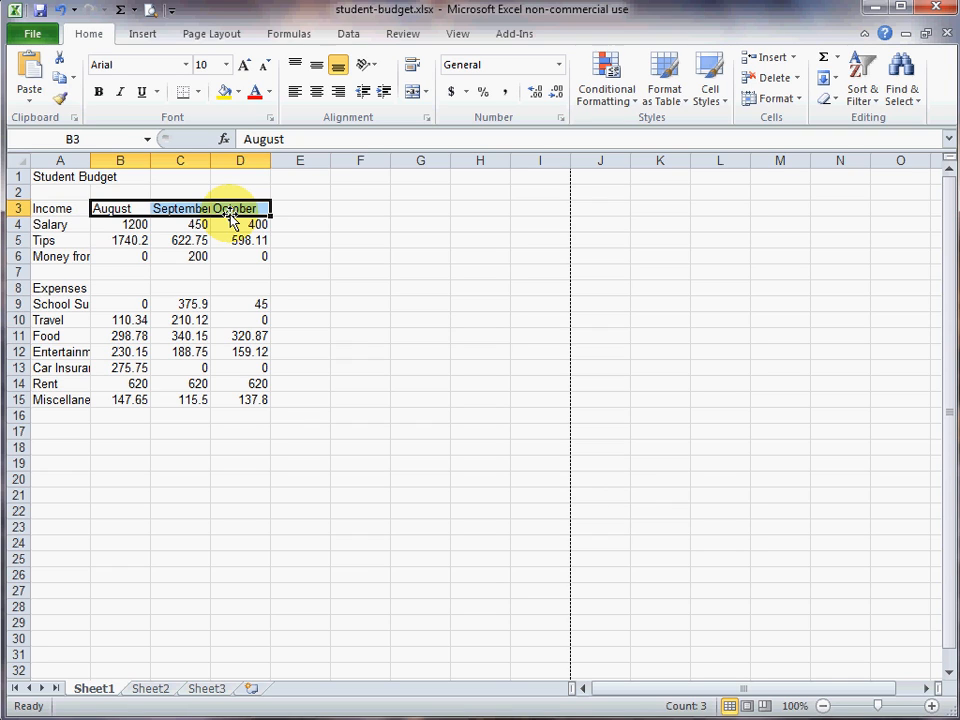
left_click(123, 305, "ctrl")
left_click_drag(123, 305, 122, 400)
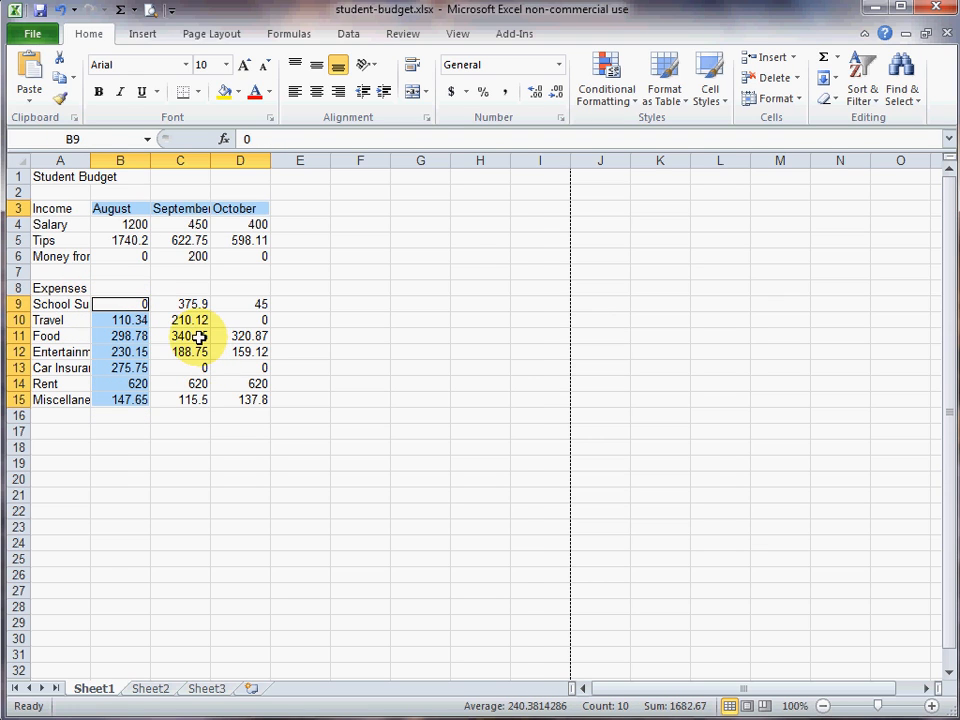
left_click_drag(200, 337, 246, 383)
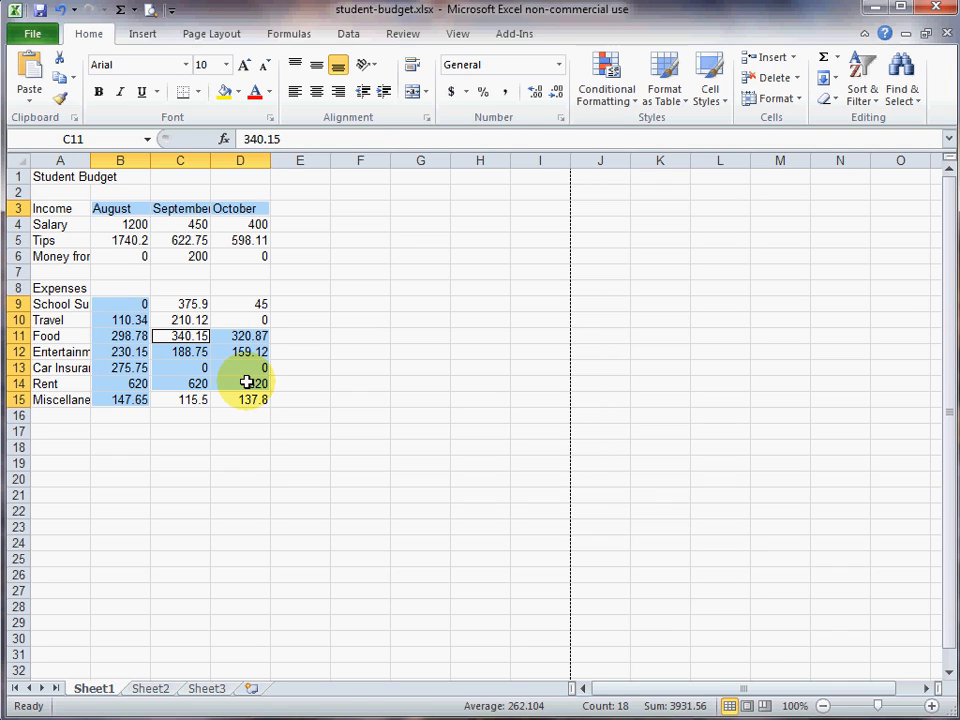
left_click(255, 92)
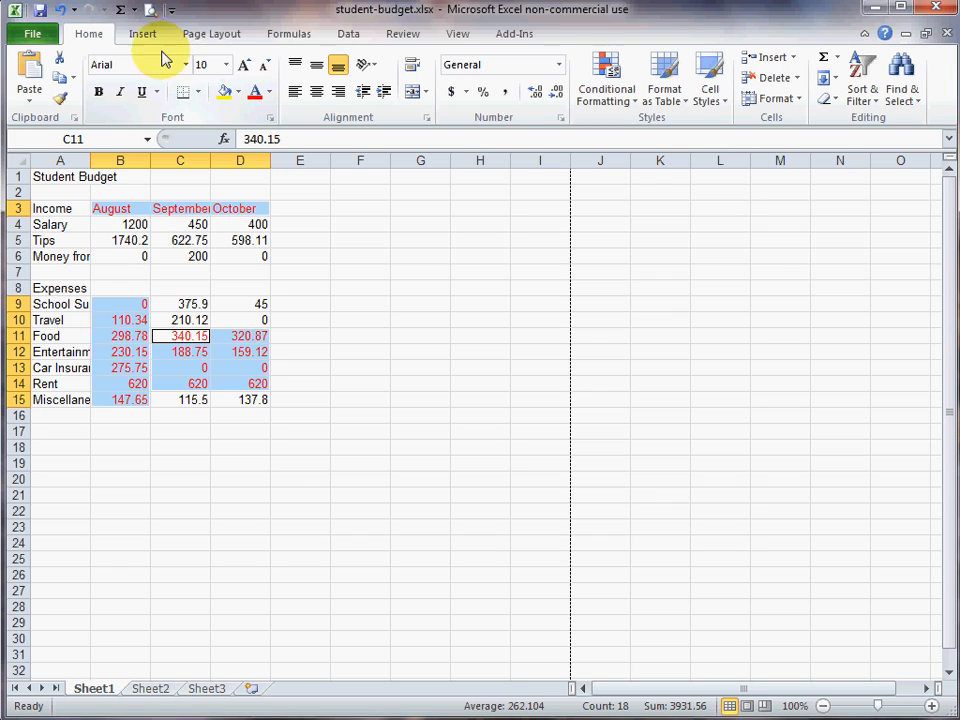
left_click(60, 10)
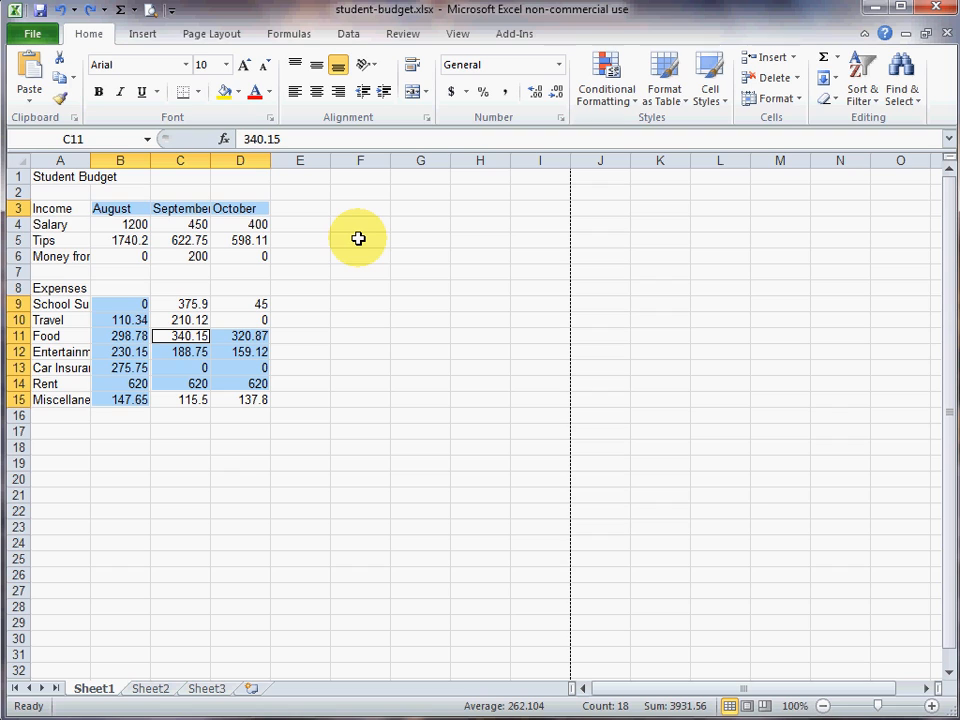
Copy the October income figures in D4:D6 and paste them into column G starting at G9
left_click(261, 273)
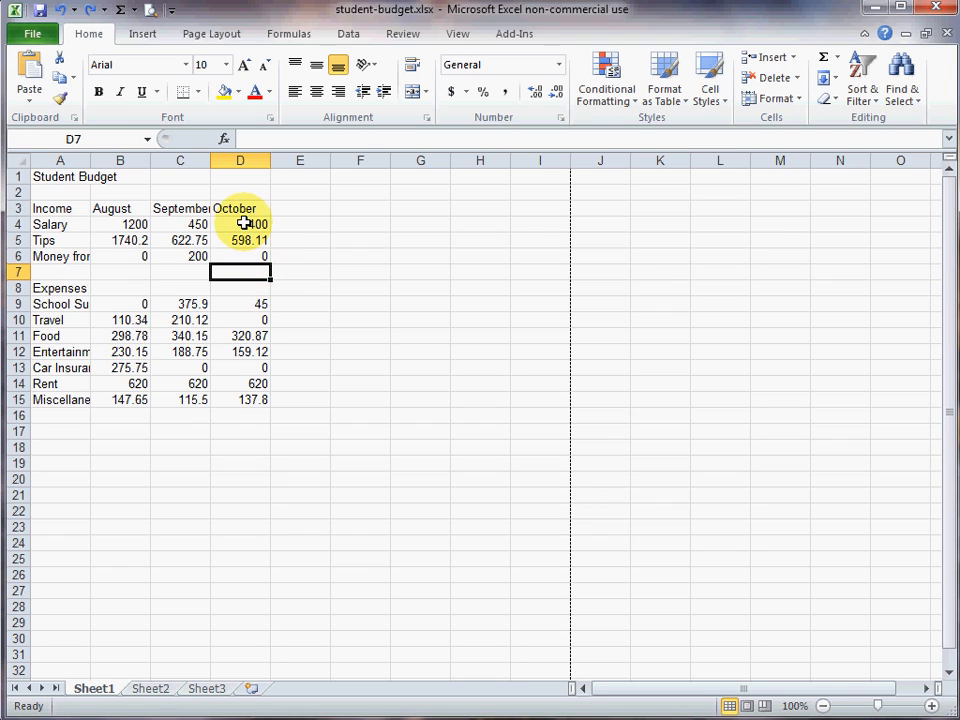
left_click_drag(243, 224, 243, 251)
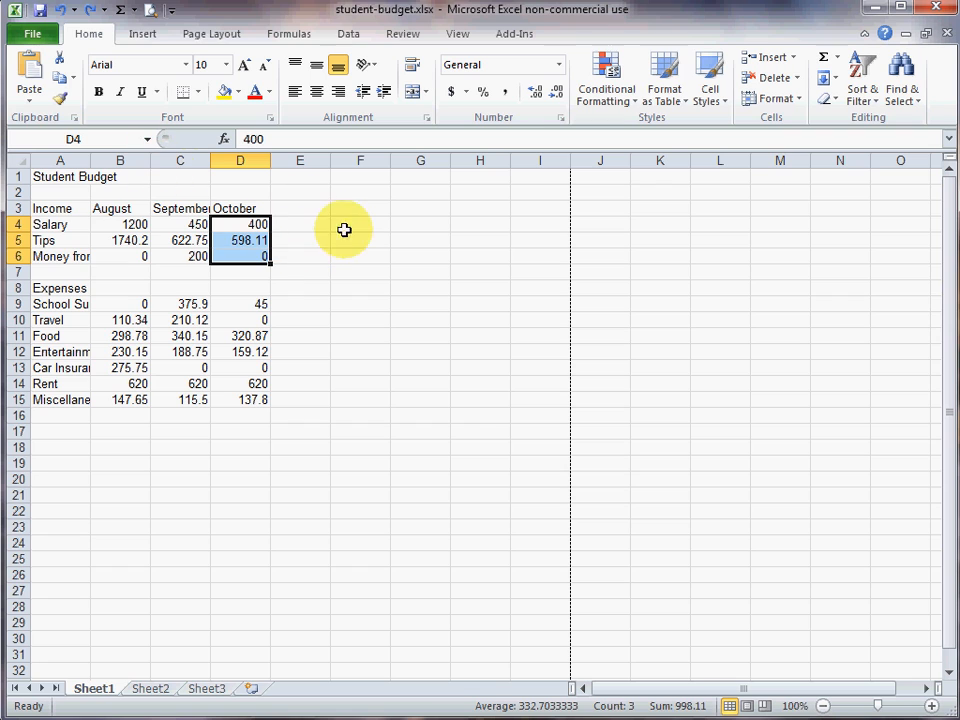
right_click(252, 244)
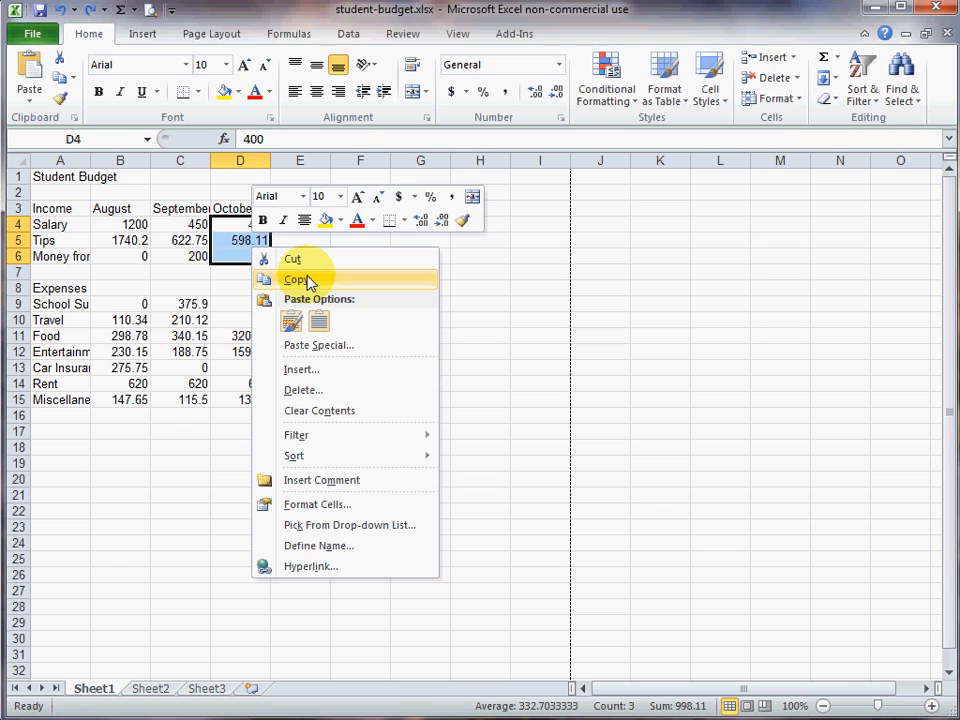
left_click(308, 282)
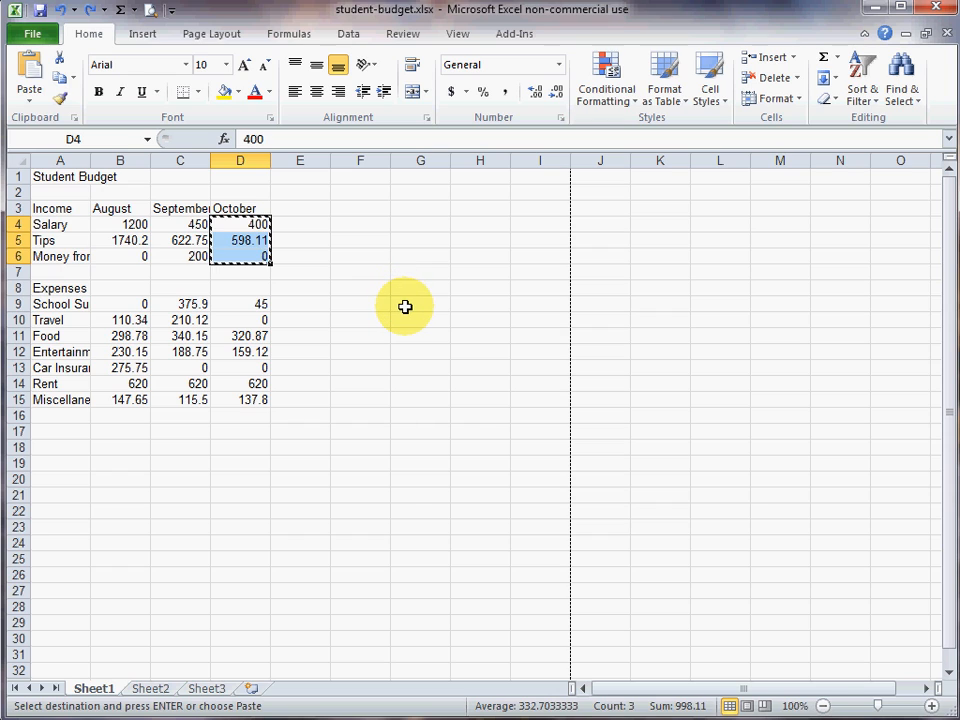
left_click(405, 307)
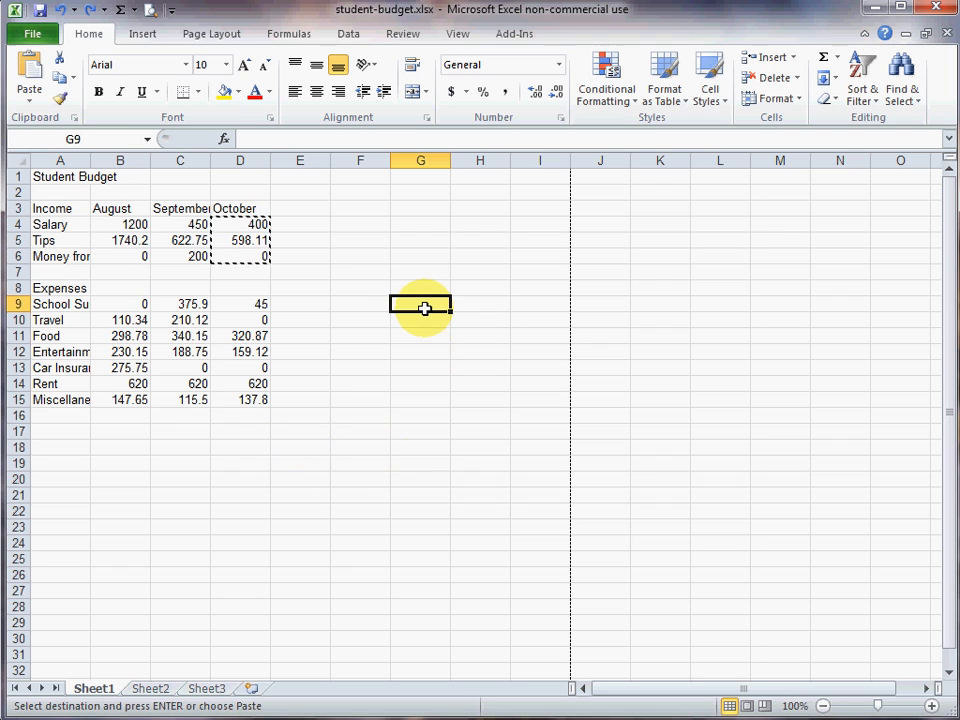
left_click_drag(424, 305, 422, 342)
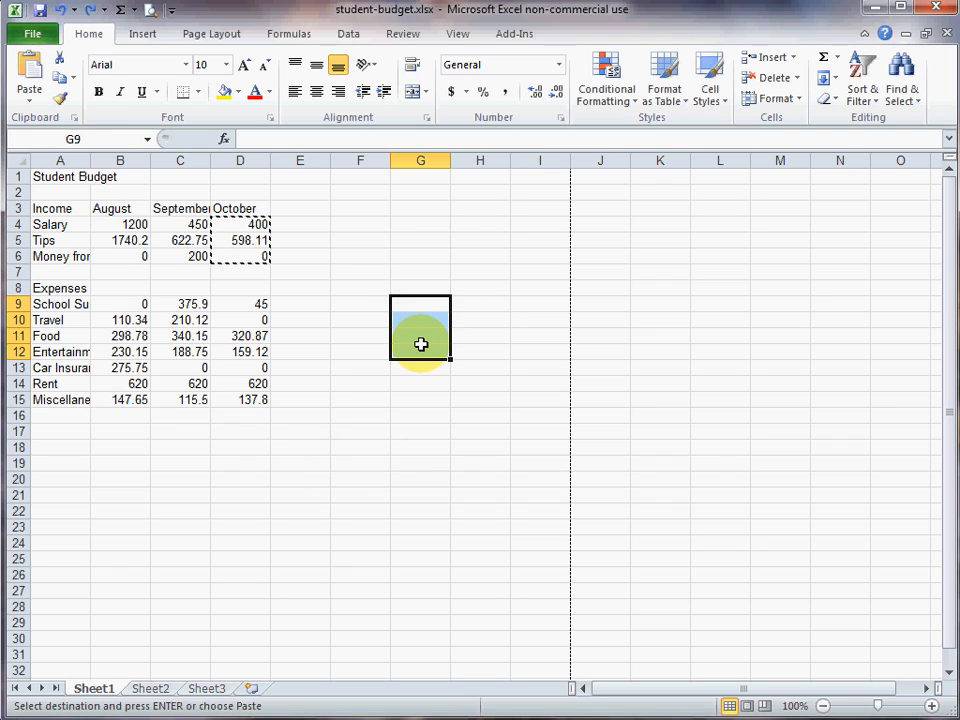
left_click(242, 289)
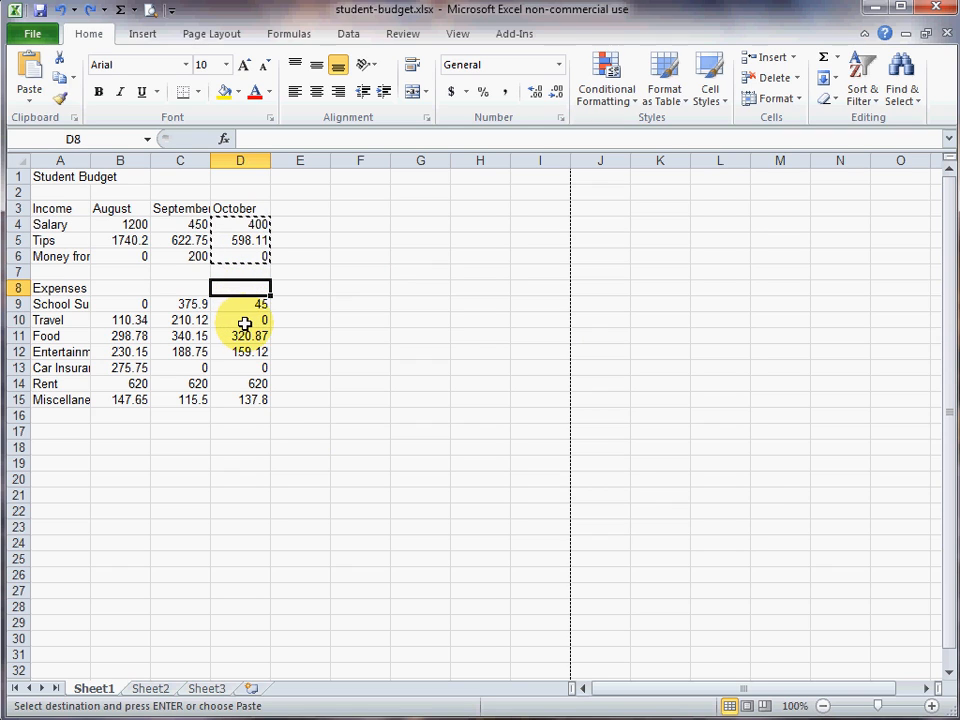
left_click(413, 306)
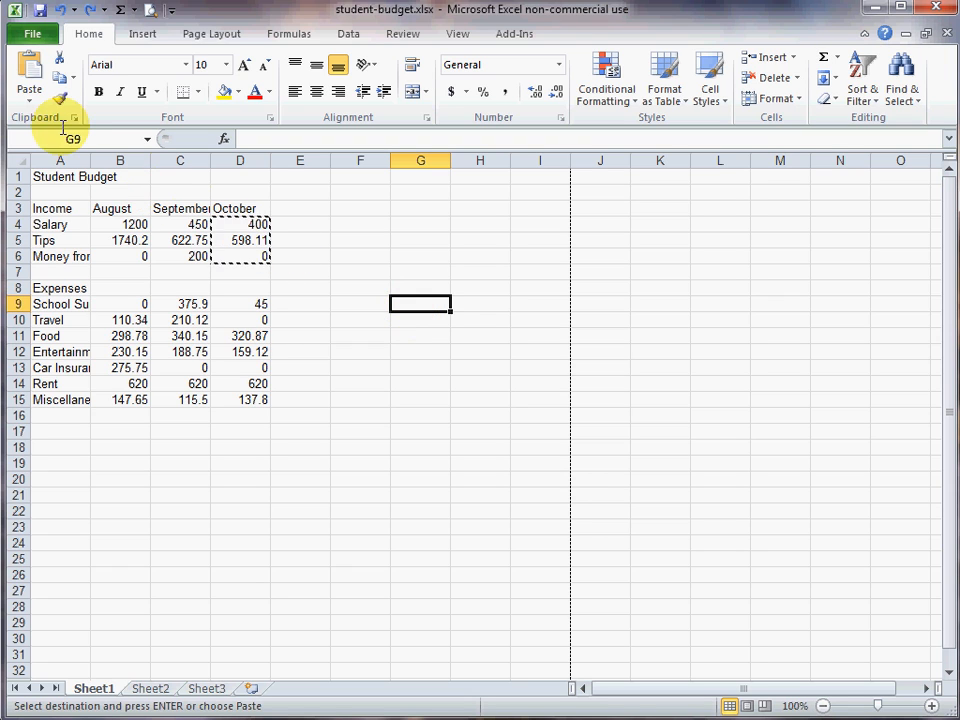
left_click(30, 66)
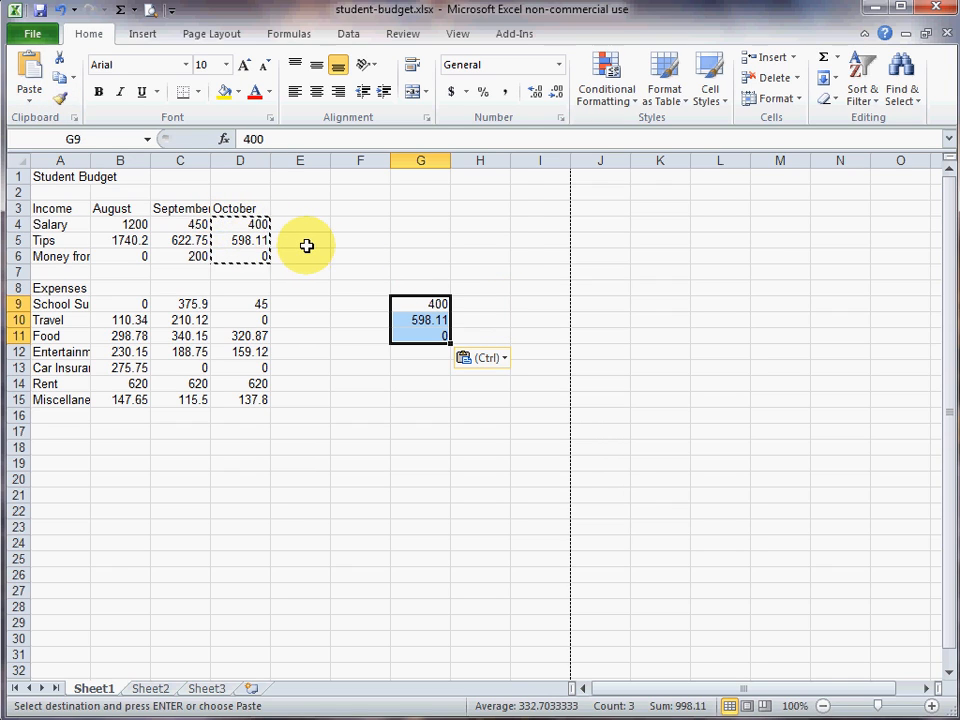
key("Escape")
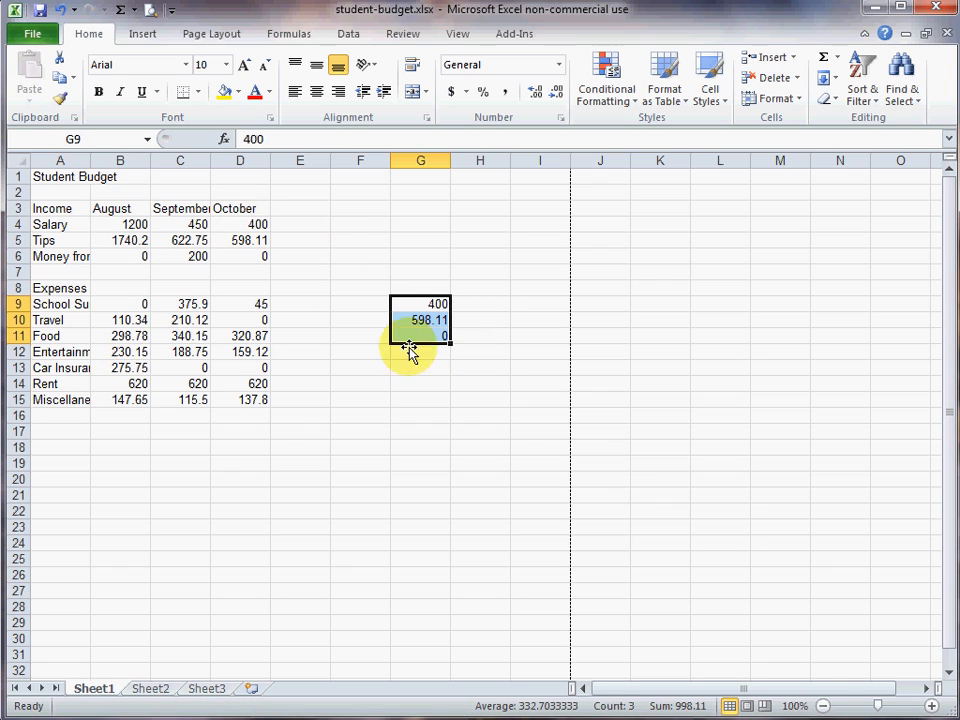
Clear the contents of the whole column G and deselect it by making F4 the active cell
left_click(435, 240)
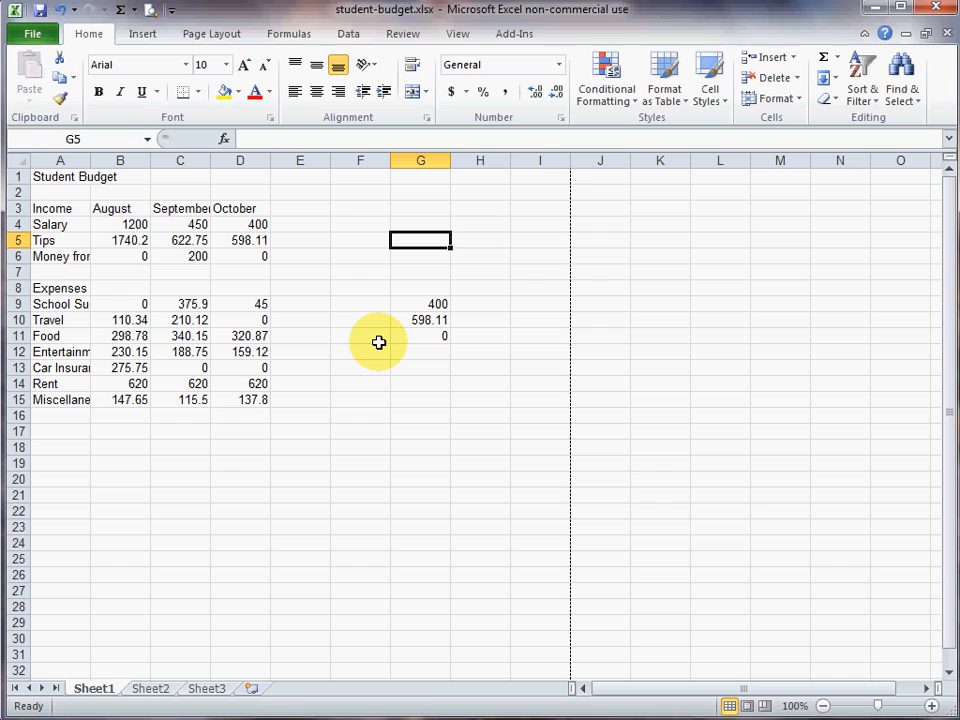
left_click(418, 303)
left_click_drag(418, 303, 418, 337)
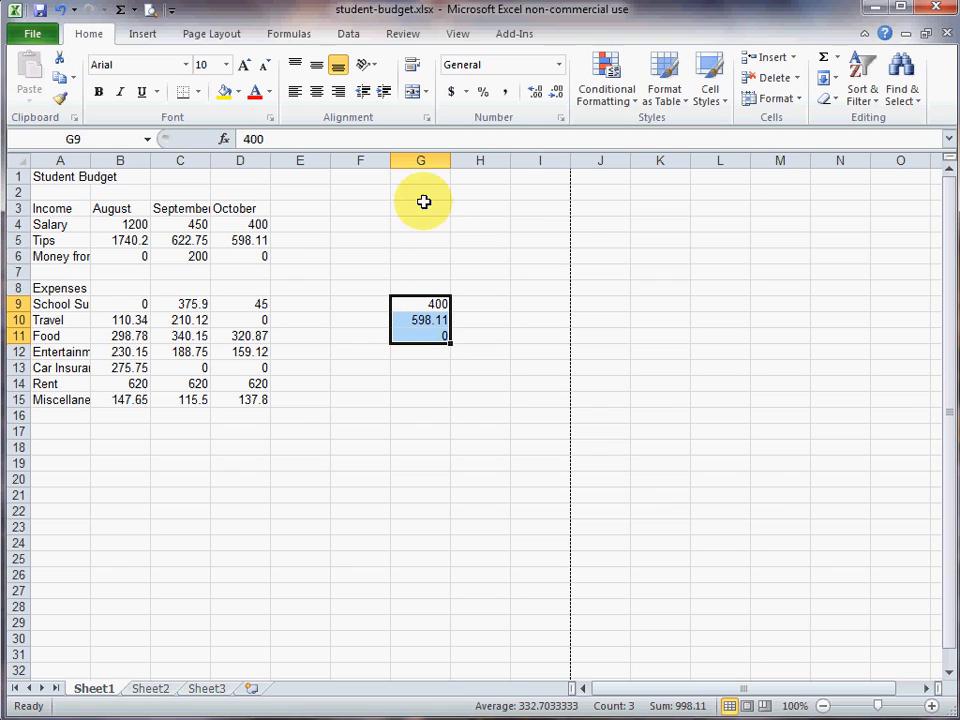
left_click(424, 160)
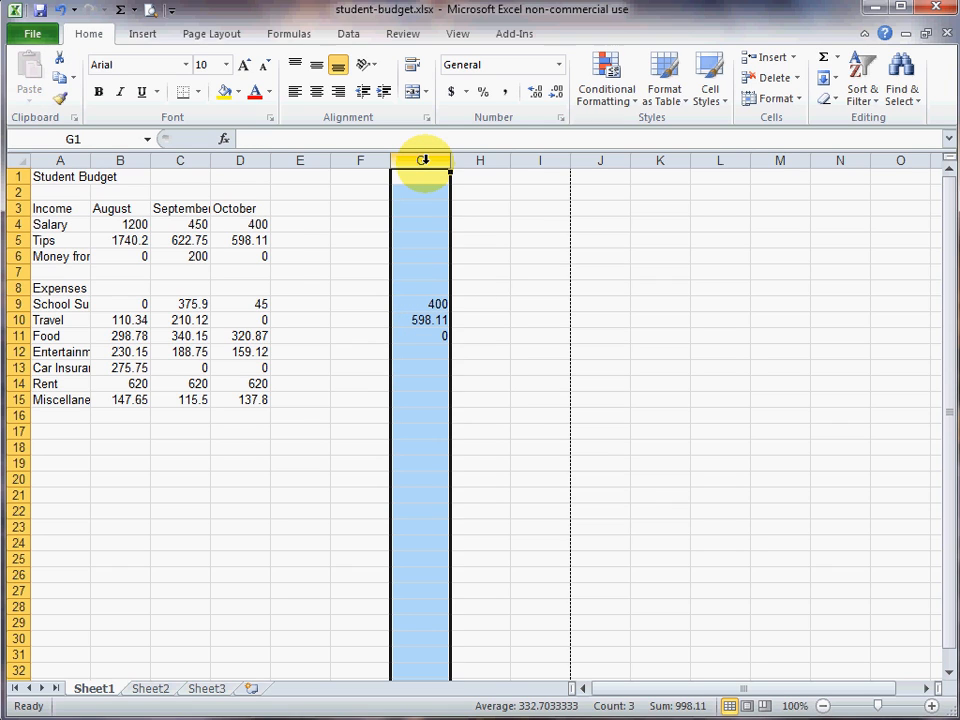
key("Delete")
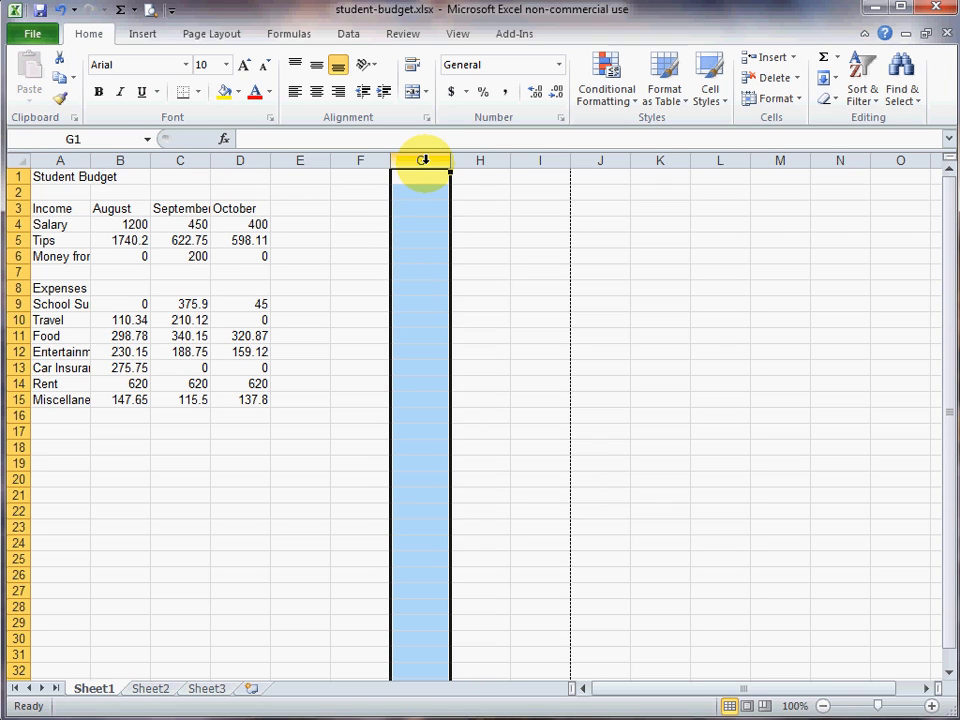
left_click(339, 228)
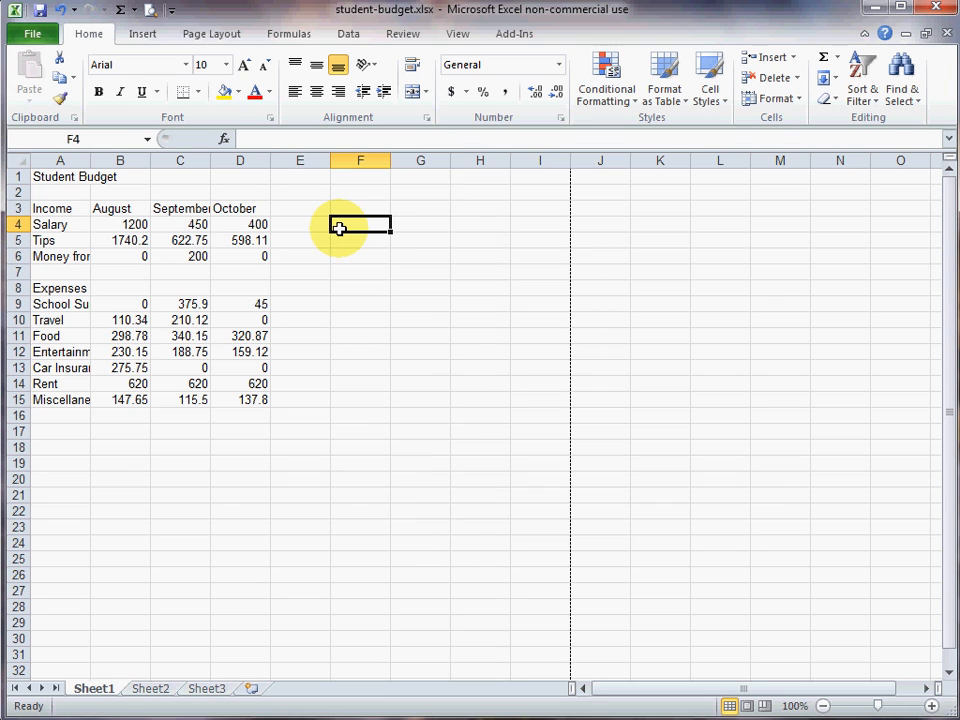
Try moving the October income figures in D4:D6 to H12:H14, and undo the move
left_click(252, 226)
left_click_drag(252, 226, 248, 257)
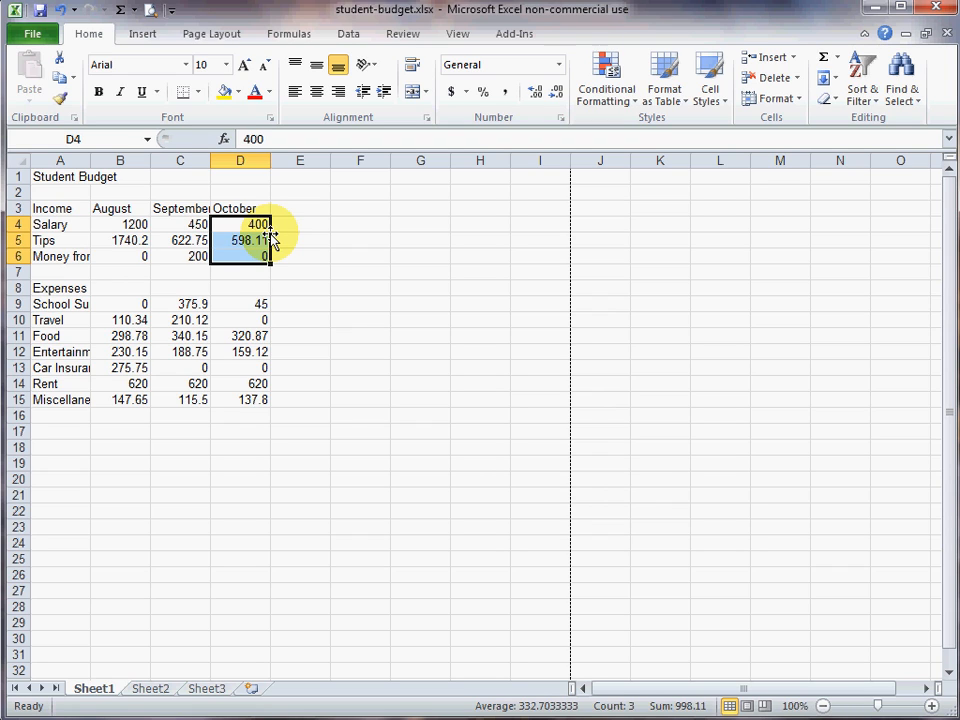
left_click_drag(270, 236, 463, 367)
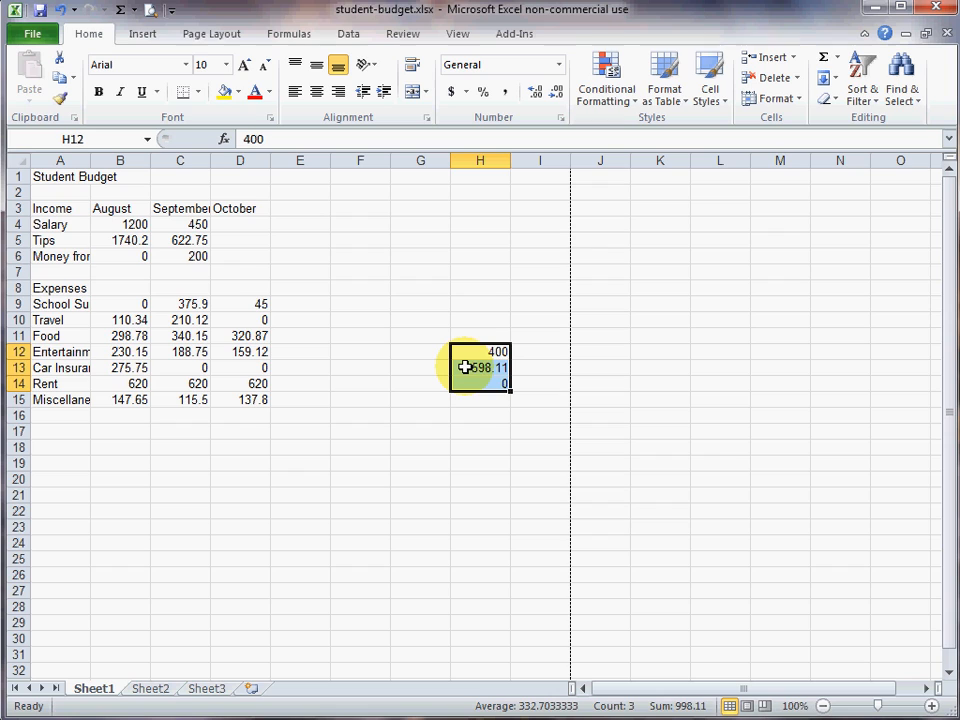
key("ctrl+z")
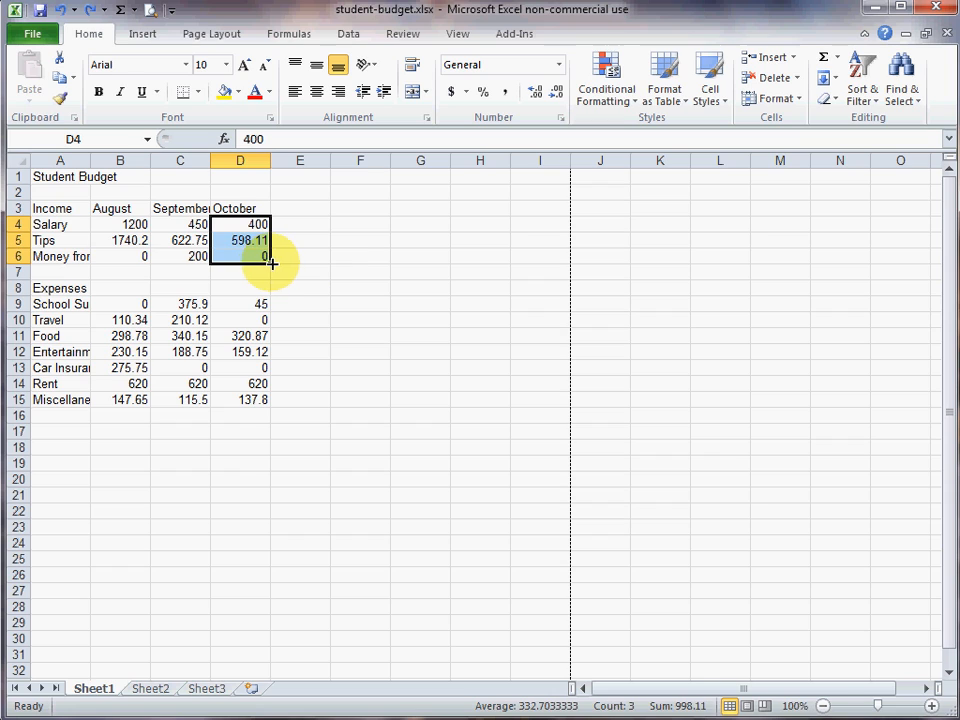
Enter 45 in F4 and fill it down through F15
left_click(354, 225)
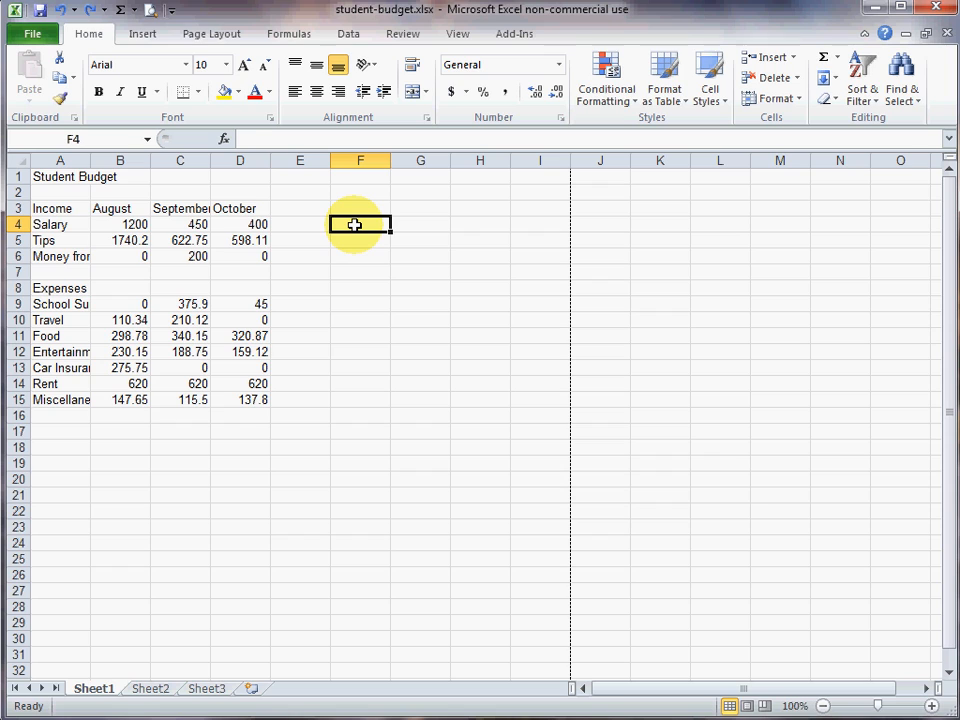
type("45")
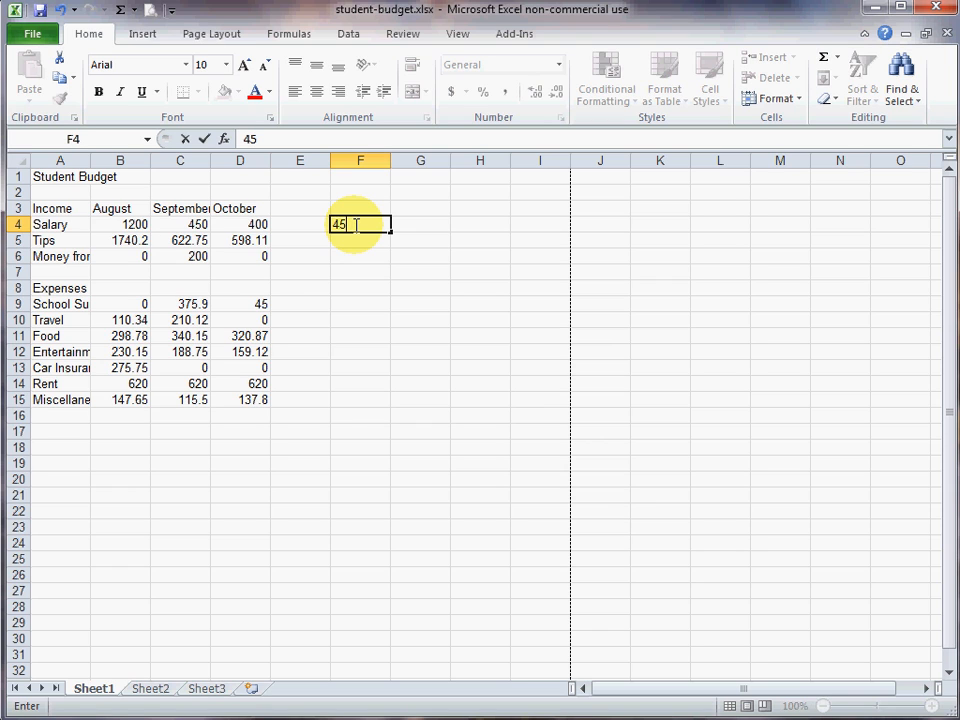
key("Return")
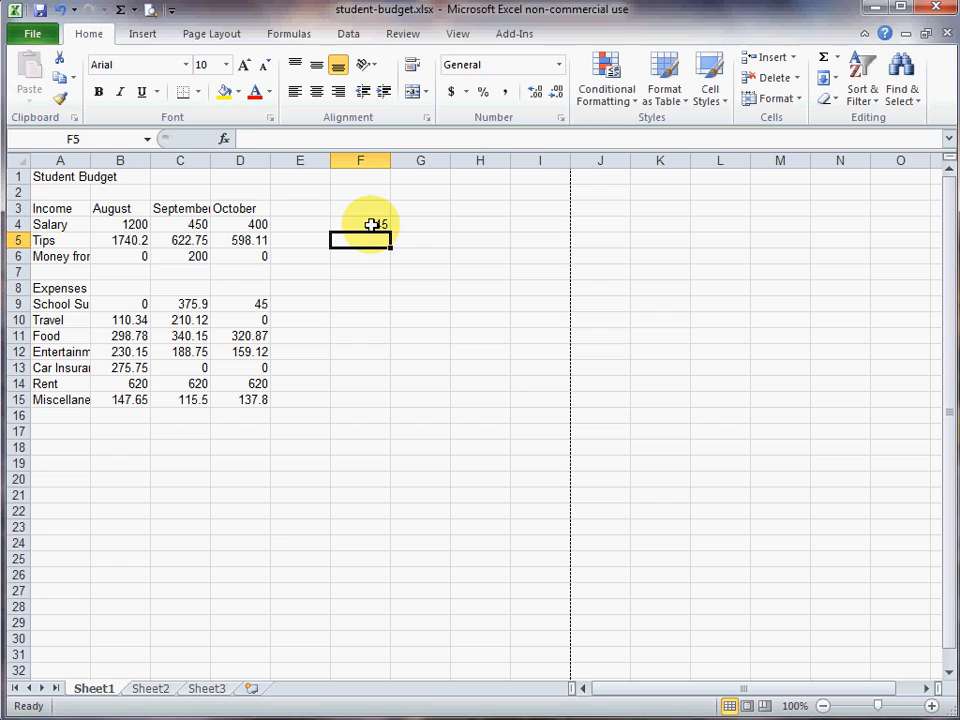
left_click(371, 224)
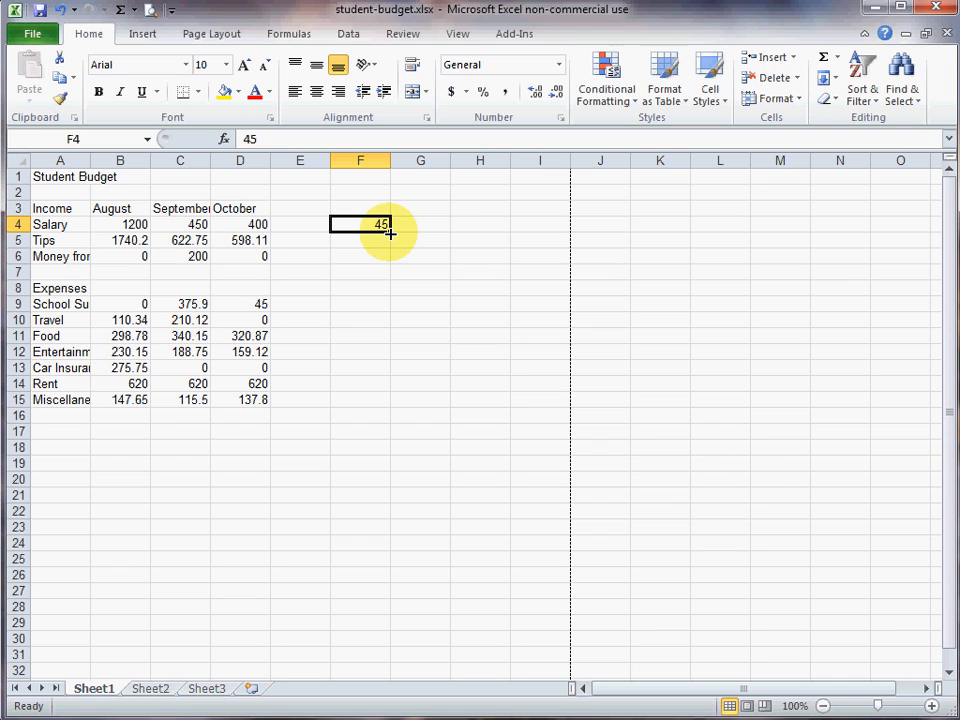
left_click_drag(390, 232, 384, 405)
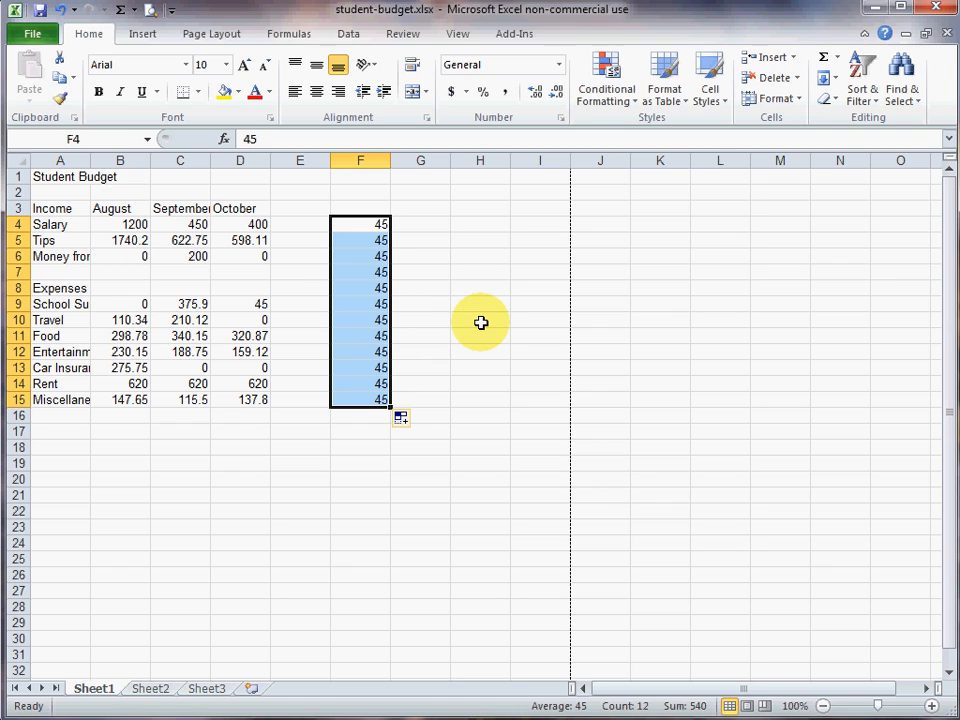
Fill the 45 in F4 across through J4 and up through F1, and deselect by making G10 the active cell
left_click(373, 225)
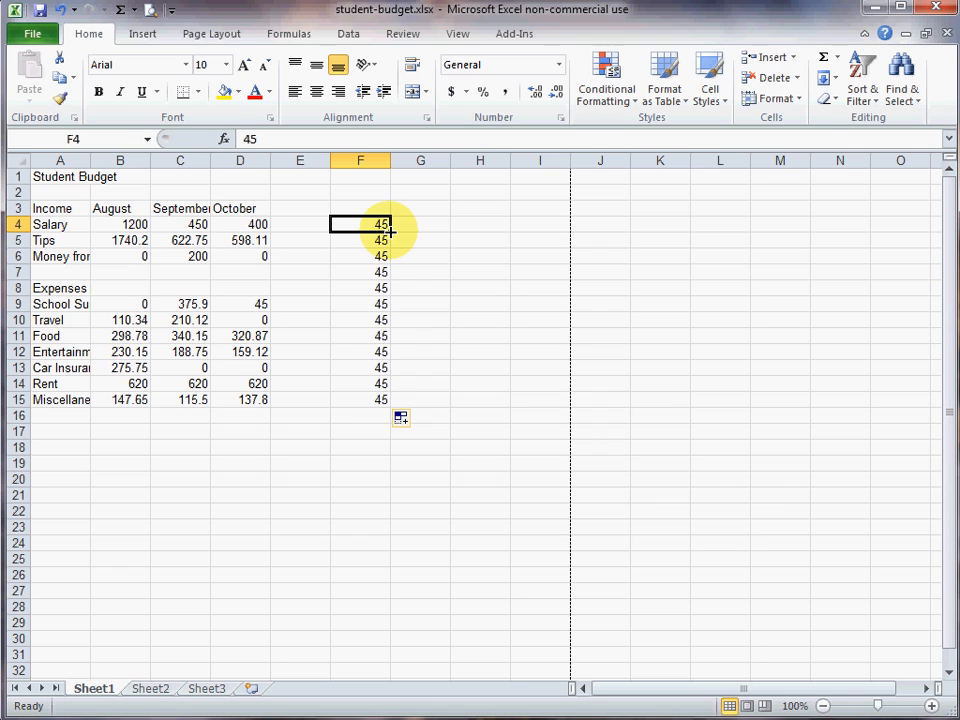
left_click_drag(390, 230, 659, 238)
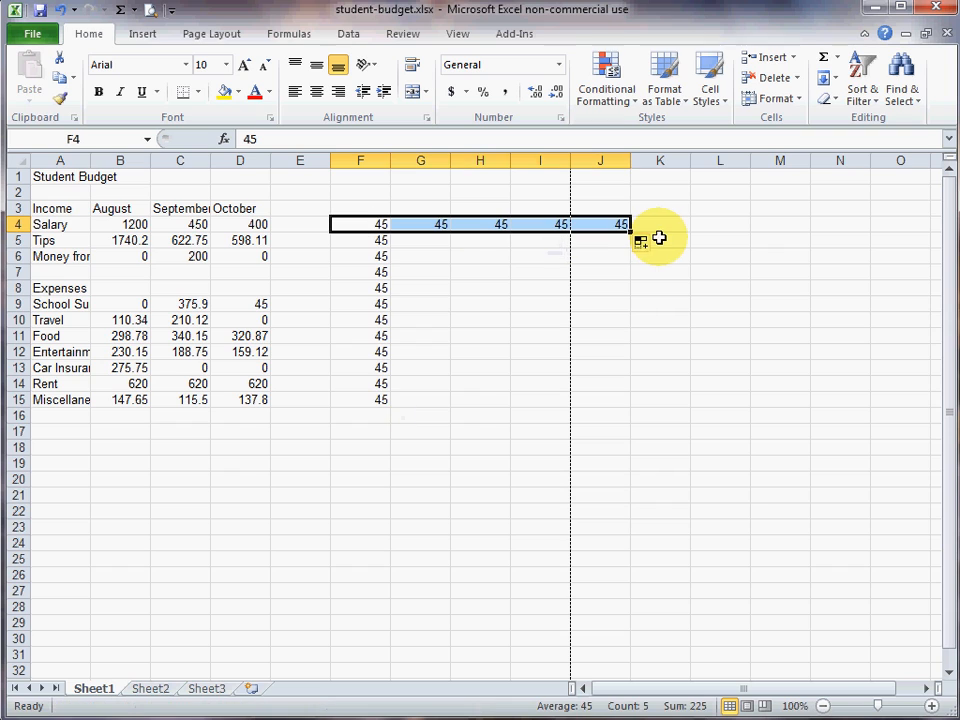
left_click(379, 224)
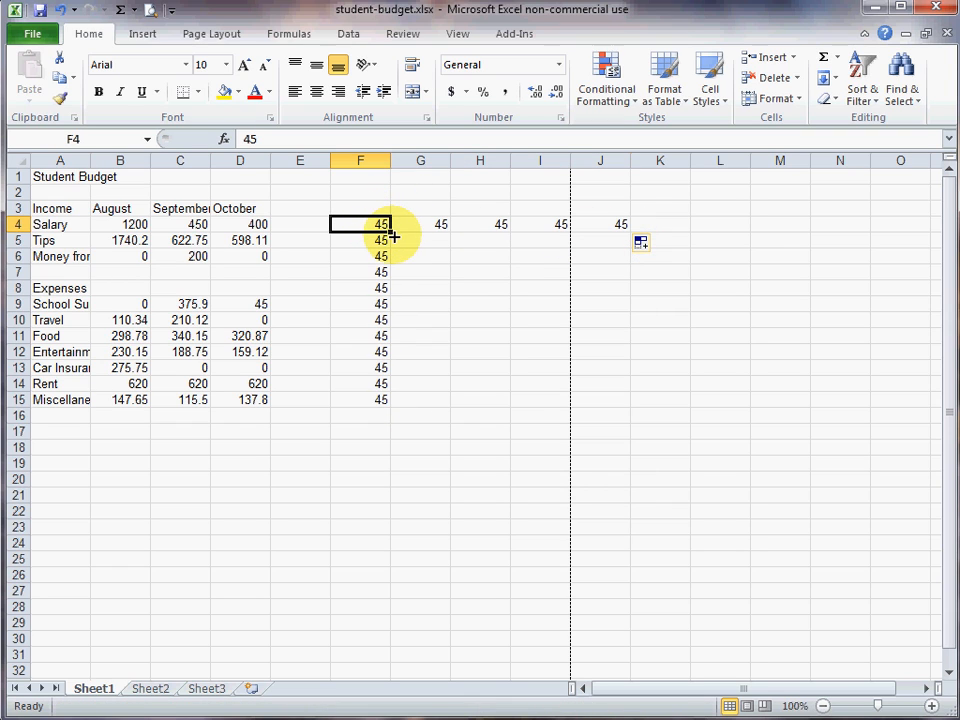
mouse_move(392, 230)
left_mouse_down()
mouse_move(446, 276)
mouse_move(474, 321)
mouse_move(470, 340)
mouse_move(437, 362)
mouse_move(437, 317)
mouse_move(421, 387)
mouse_move(424, 240)
mouse_move(536, 340)
mouse_move(489, 343)
mouse_move(437, 208)
mouse_move(488, 224)
mouse_move(381, 223)
left_mouse_up()
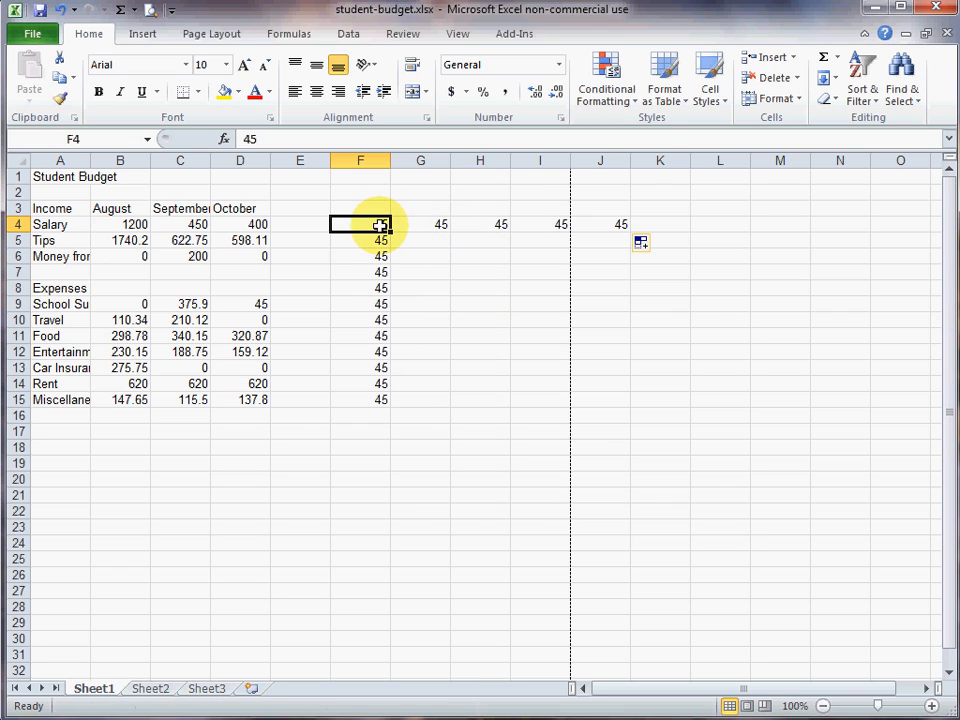
left_click_drag(392, 232, 388, 176)
left_click(435, 320)
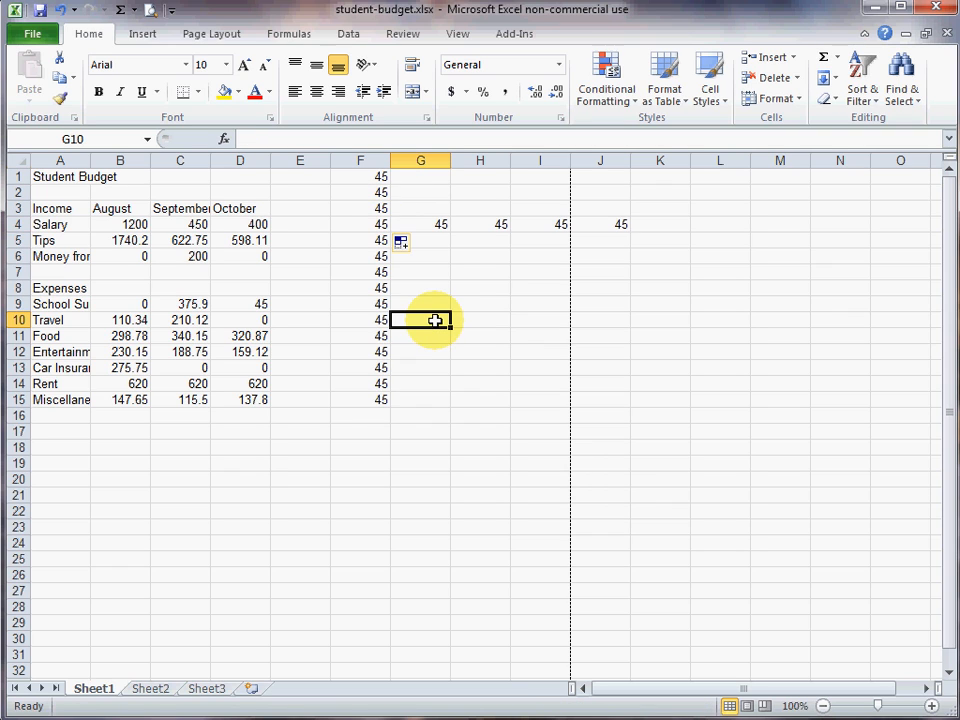
Enter 1 in F18 and 2 in F19, and extend them as a number series down through F30
left_click(369, 450)
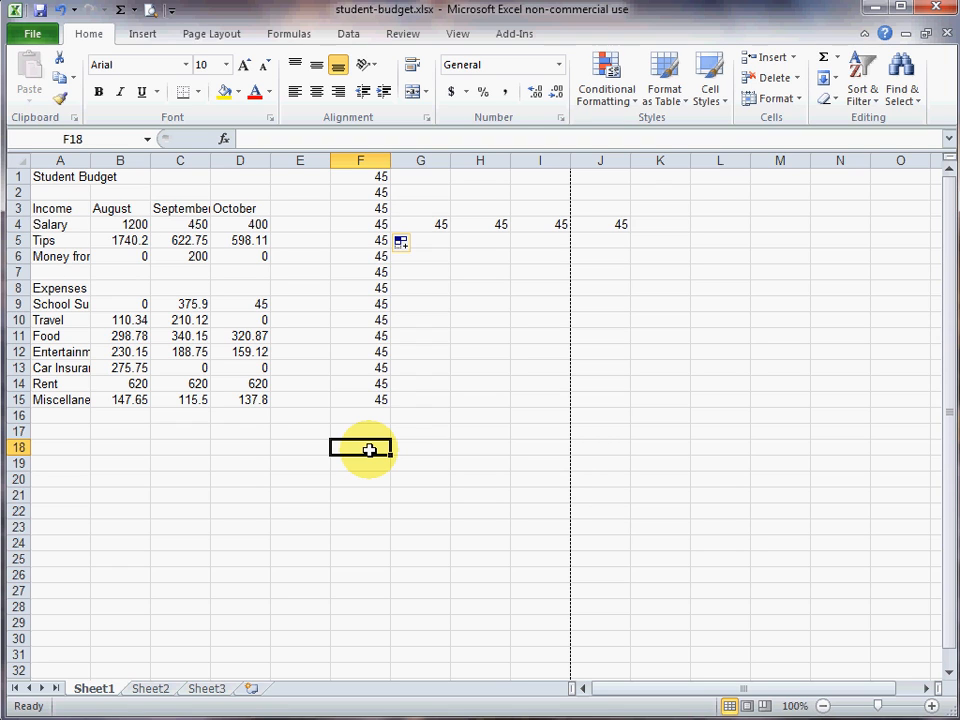
type("1")
key("Return")
type("2")
key("Return")
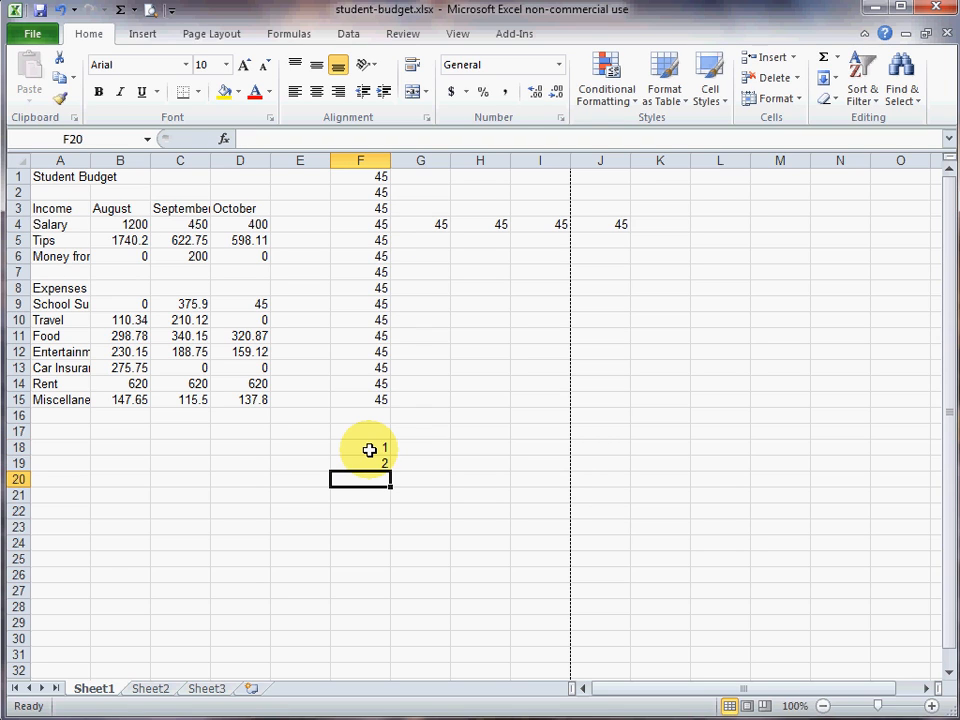
left_click_drag(369, 451, 370, 466)
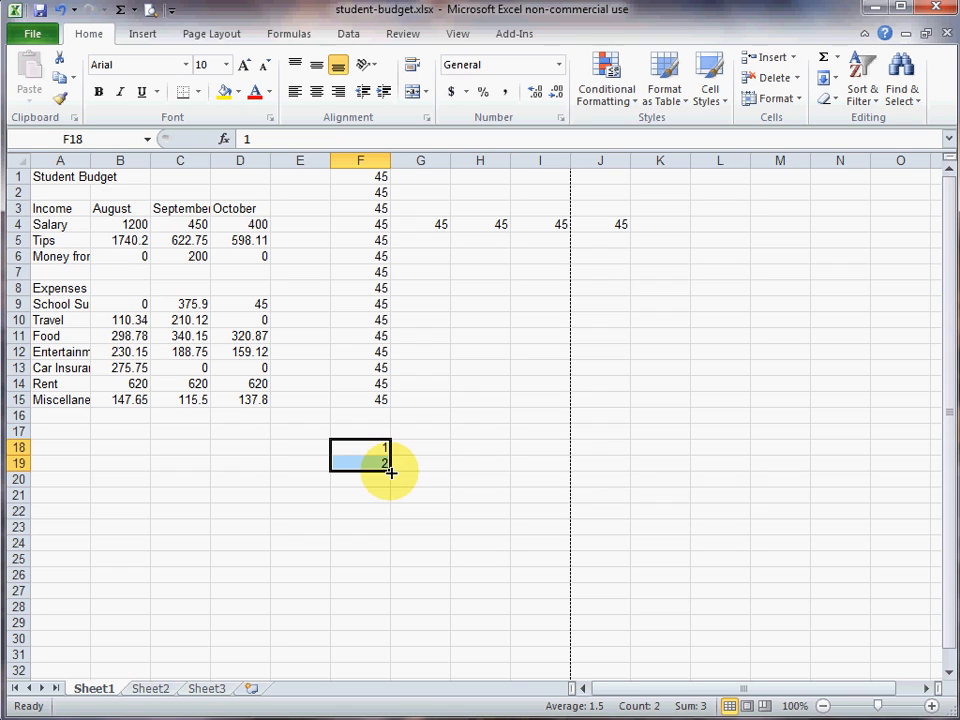
left_click_drag(390, 472, 390, 646)
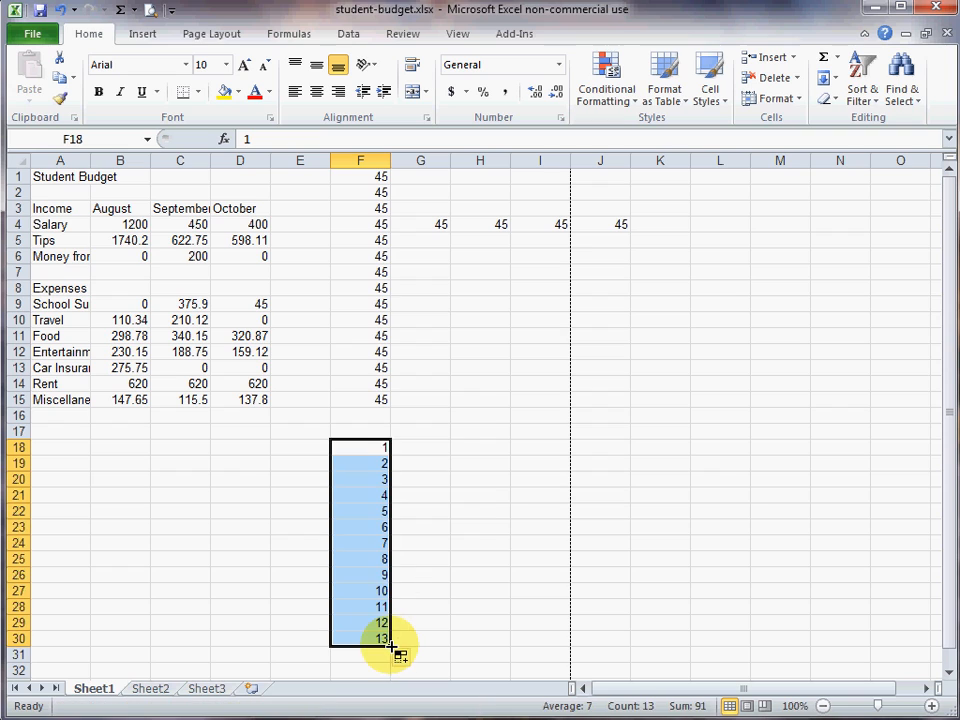
Enter 3 in H18 and 7 in H19, extend the series down through H30, and step through its values to H22
left_click(453, 448)
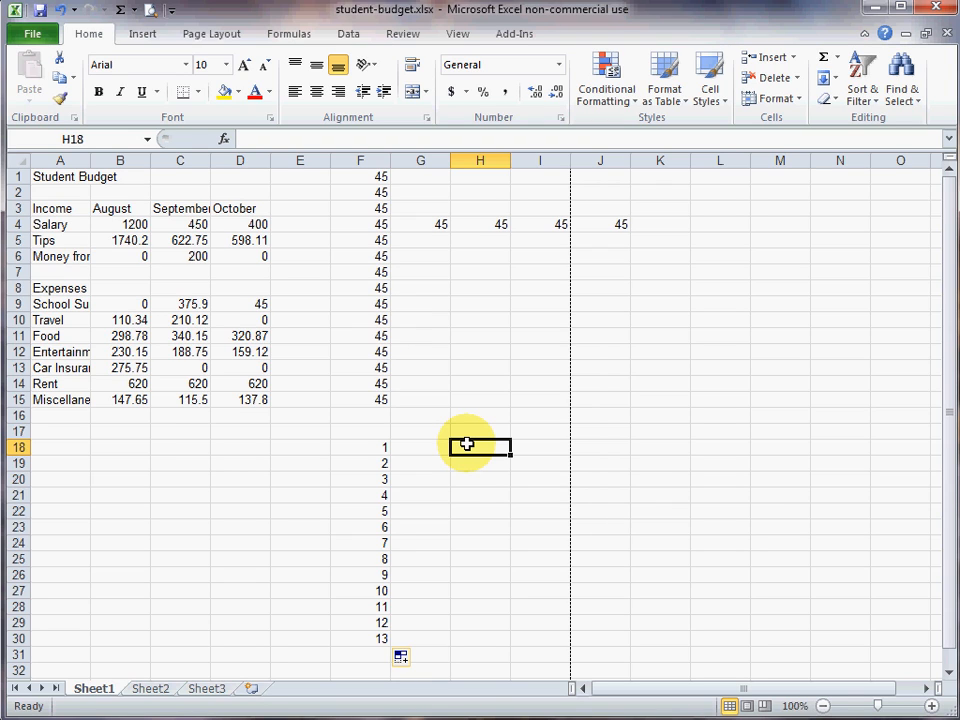
type("3")
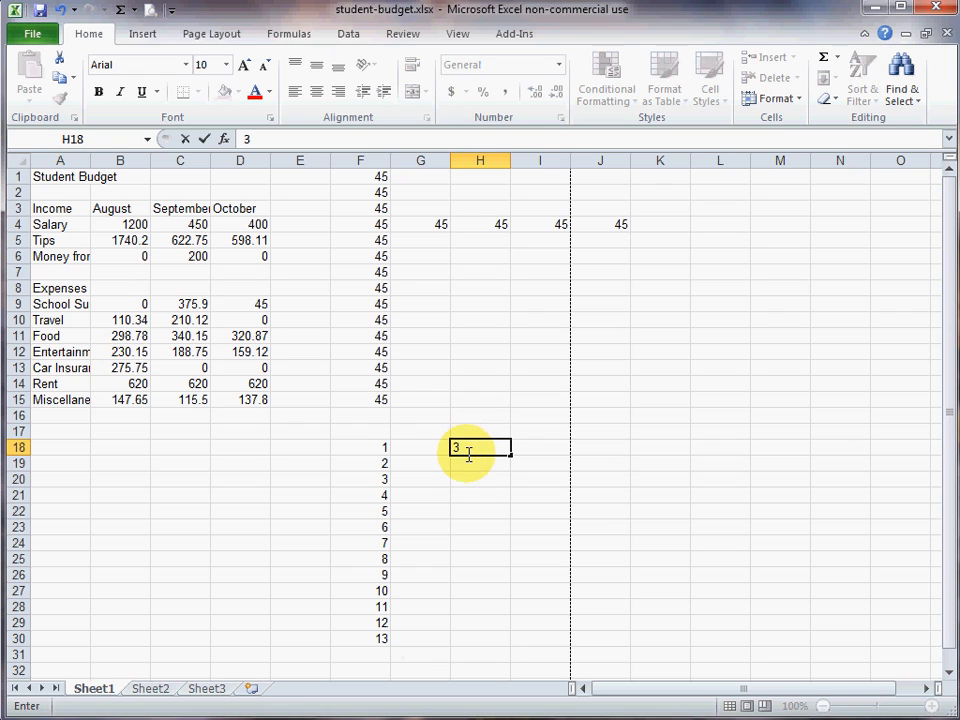
key("Return")
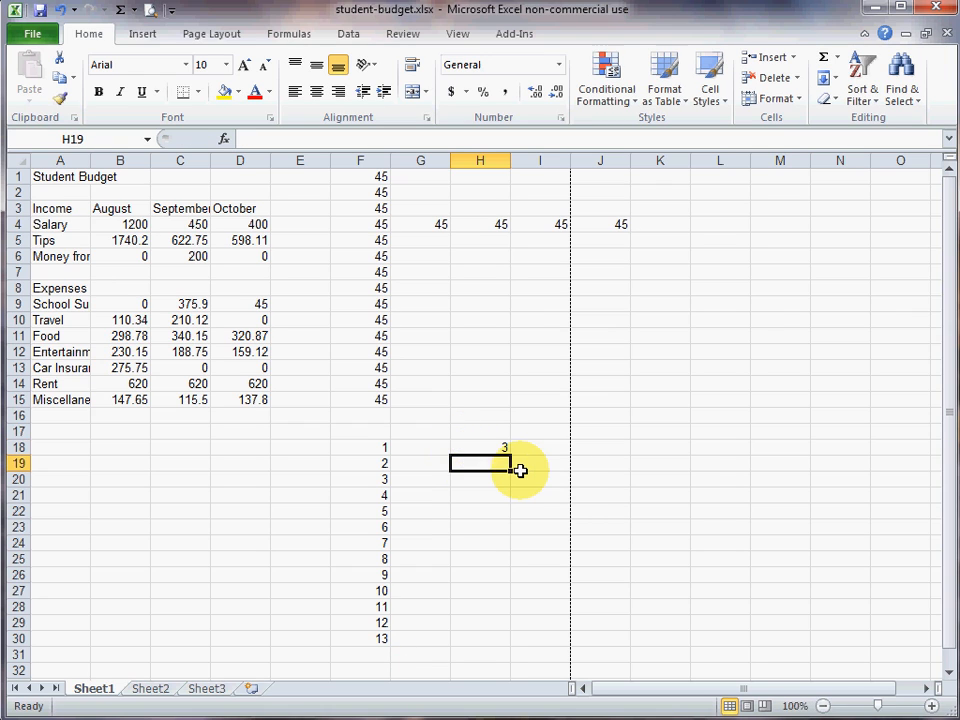
type("7")
key("Return")
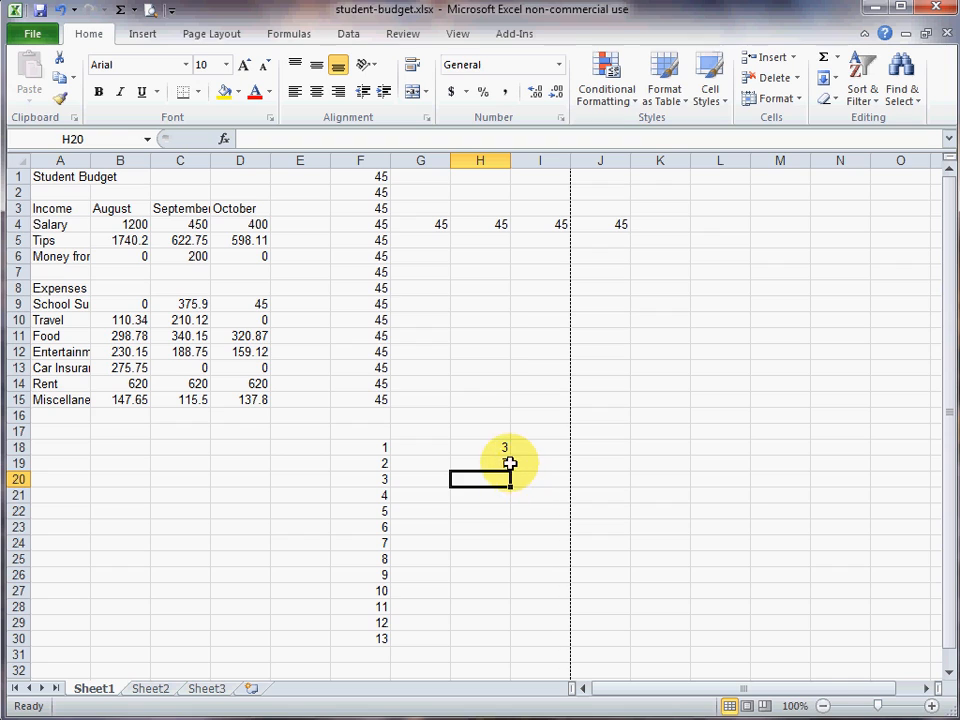
left_click_drag(504, 446, 526, 643)
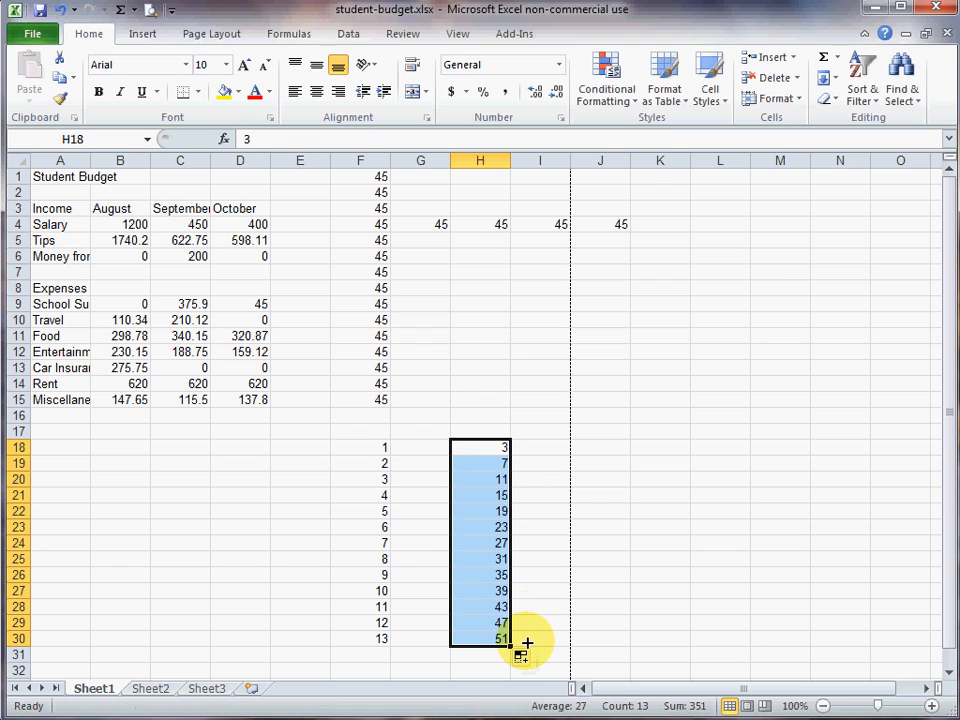
left_click(505, 466)
key("Down")
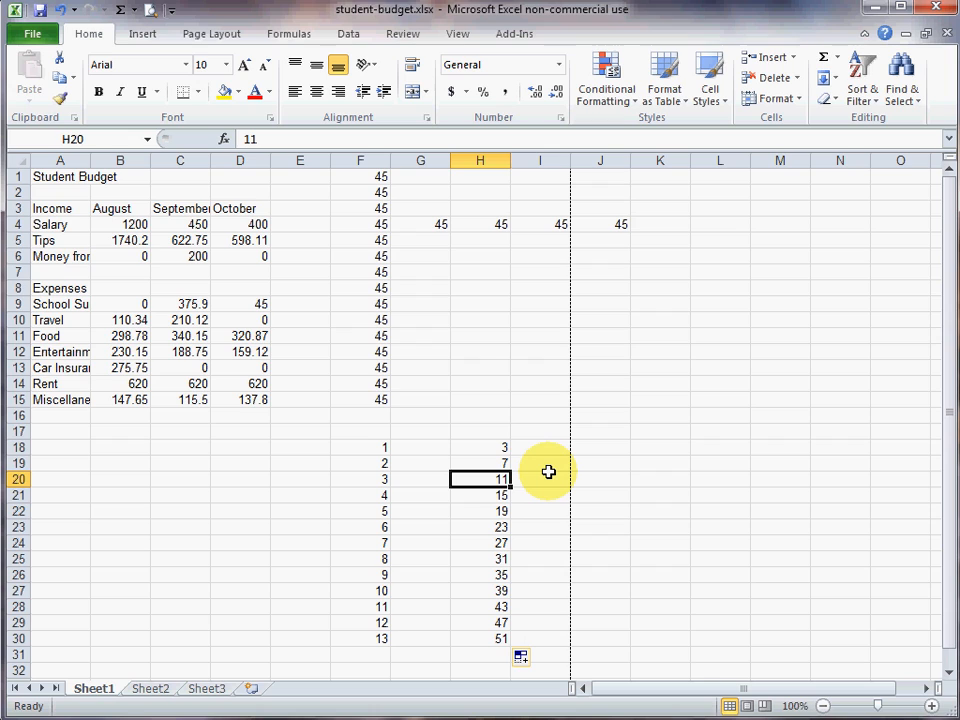
key("Down")
key("Down")
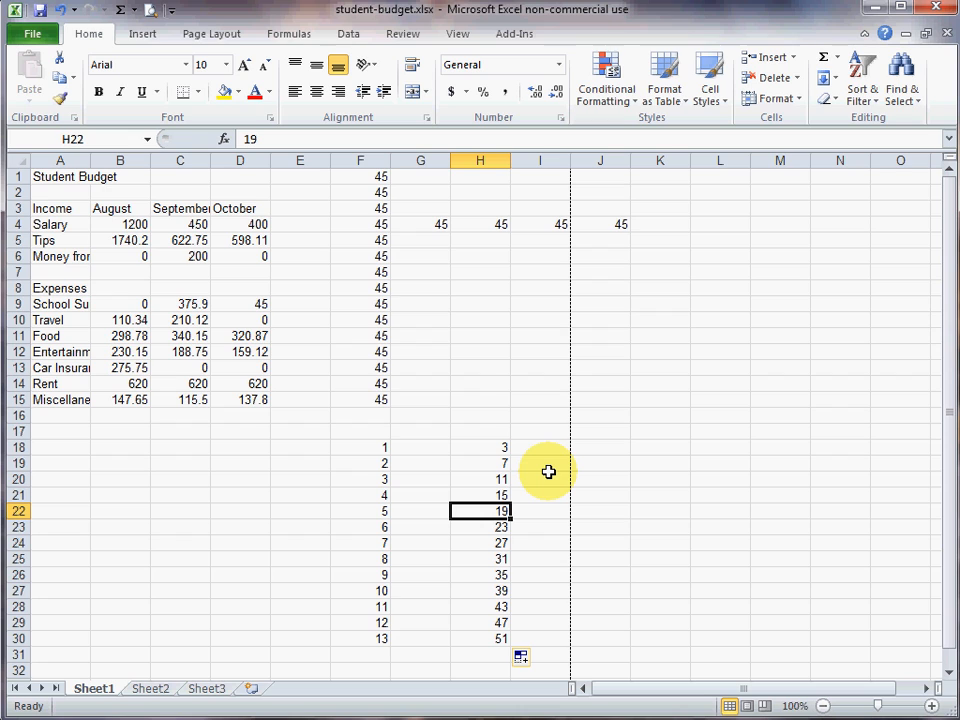
Enter Monday in H7 and fill the weekday names down through H15
left_click(465, 272)
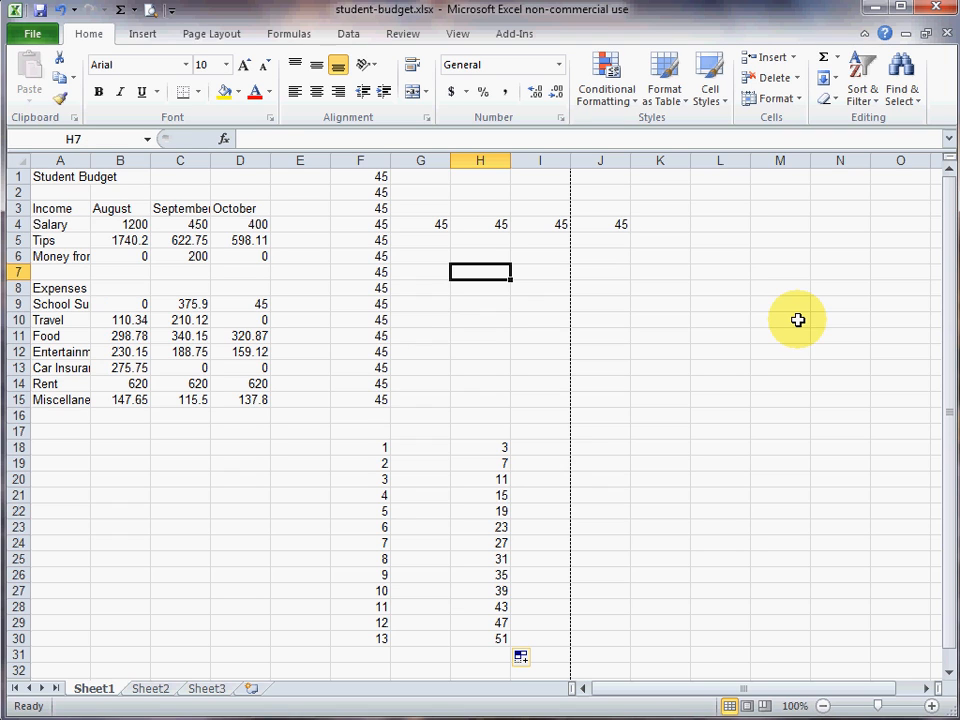
type("Monday")
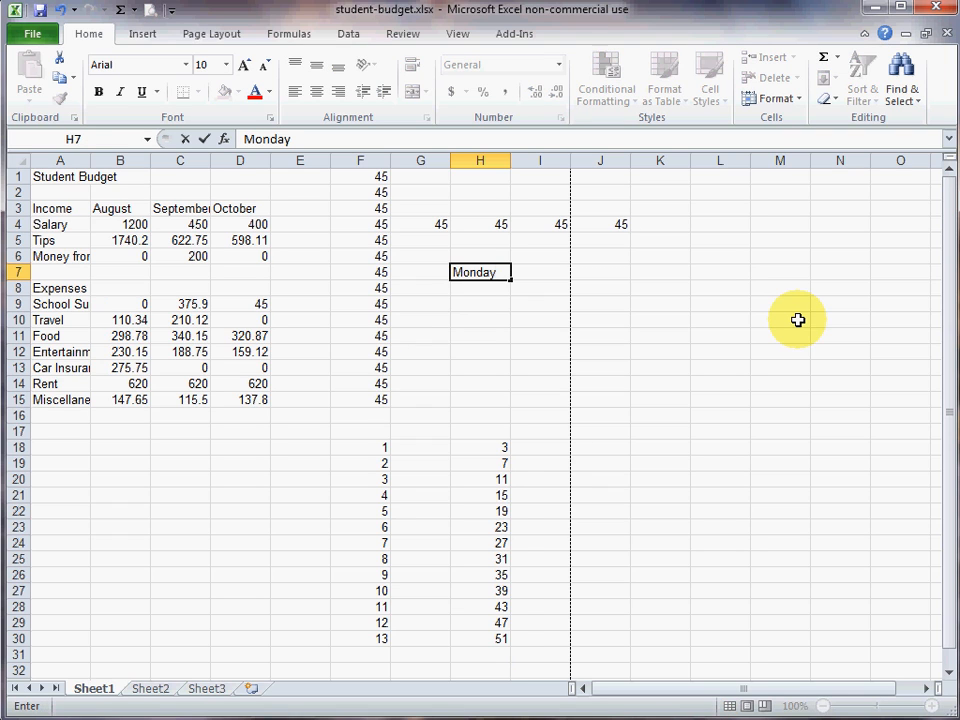
key("Return")
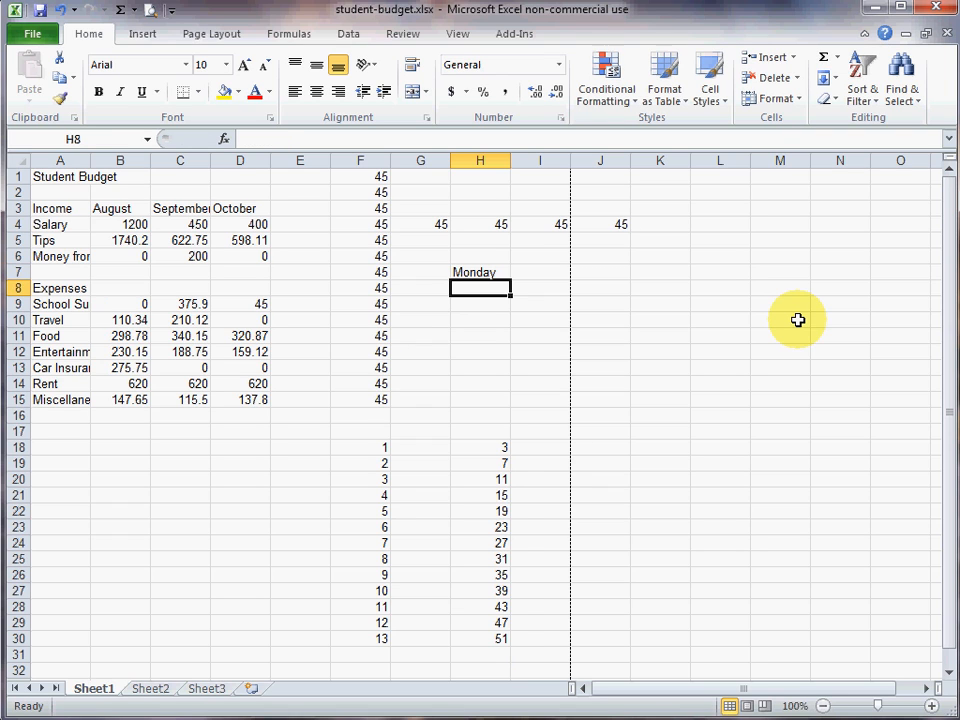
left_click(497, 272)
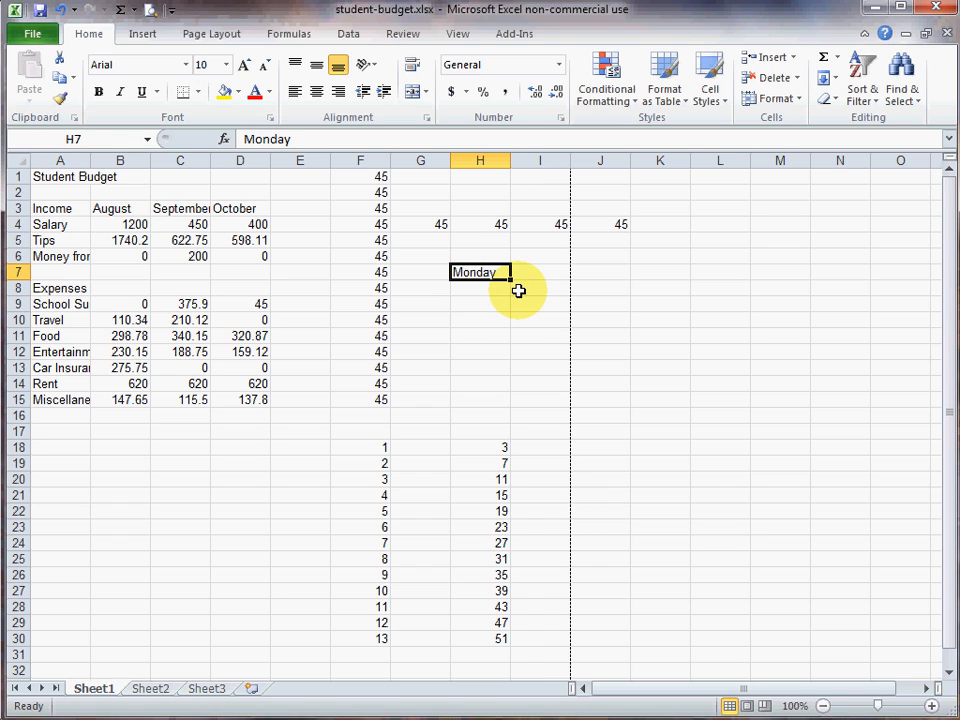
left_click_drag(509, 283, 508, 412)
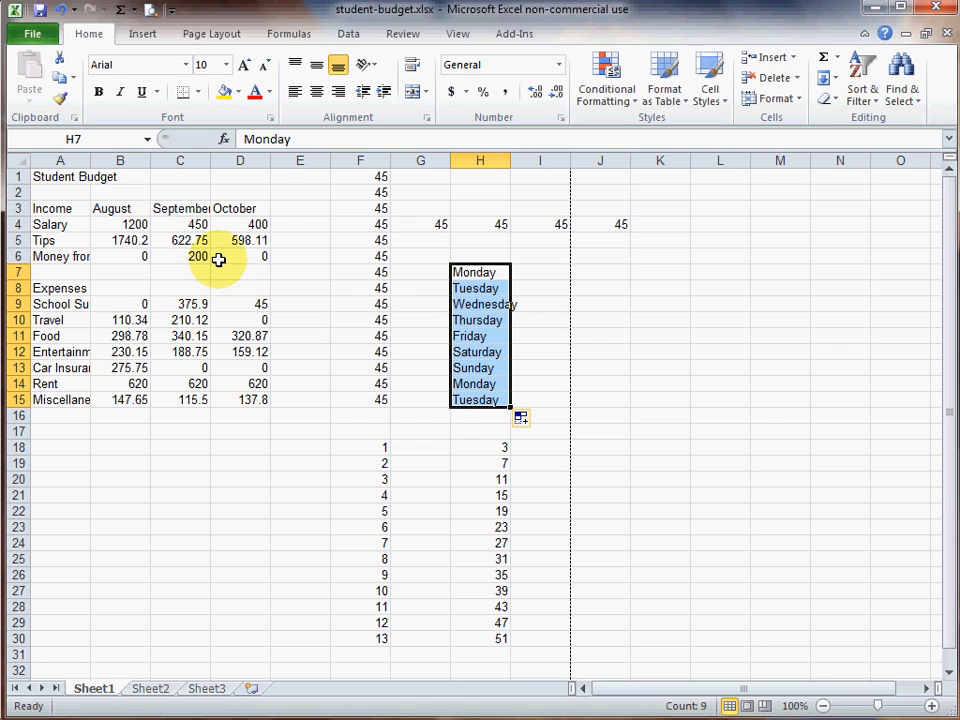
Extend the October heading in D3 as a month series across row 3 through J3
left_click(238, 208)
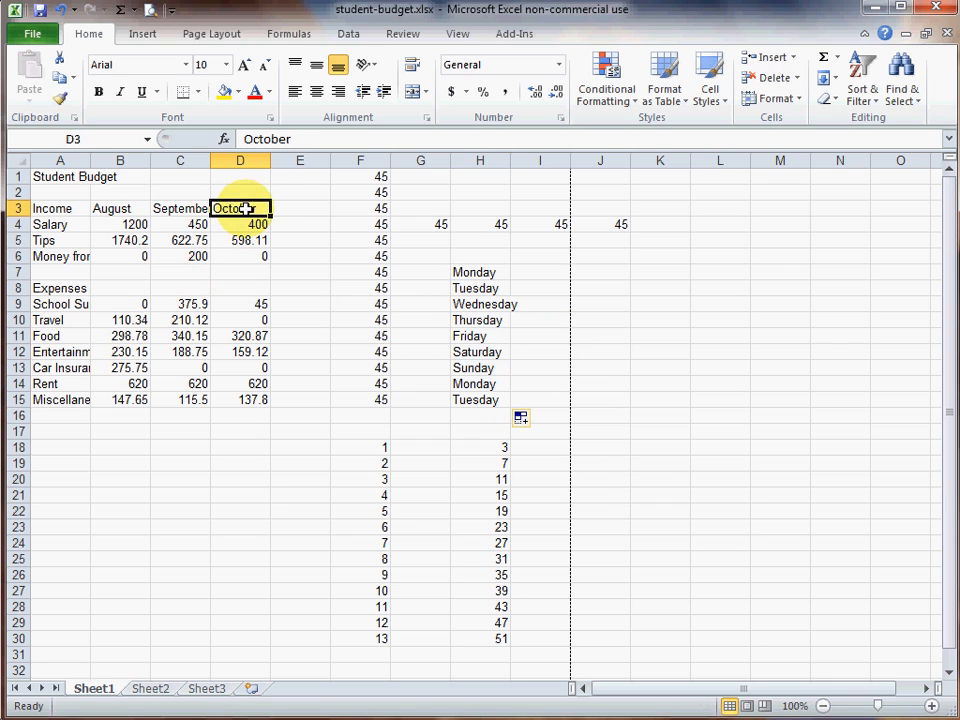
left_click_drag(272, 216, 614, 276)
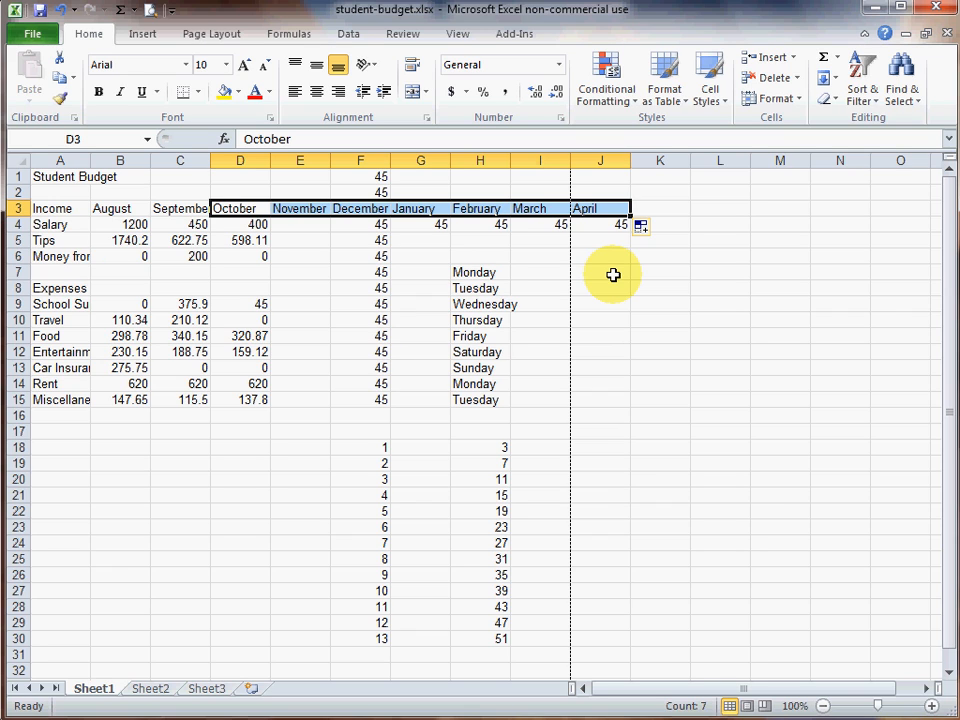
left_click(308, 224)
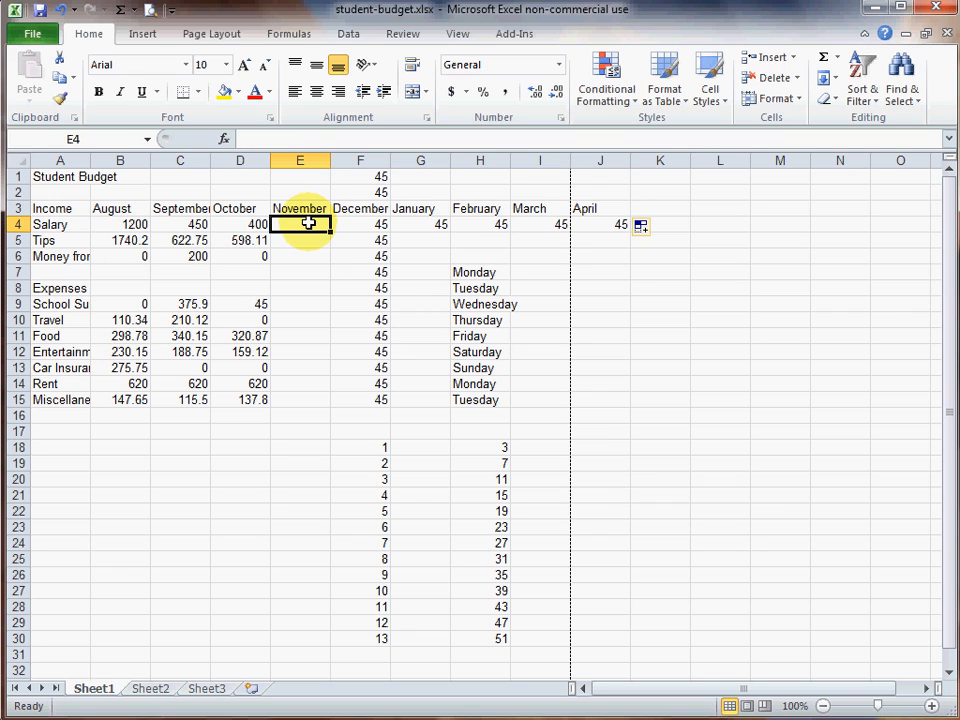
Delete the whole columns E through J together
left_click(302, 160)
left_click_drag(309, 160, 608, 171)
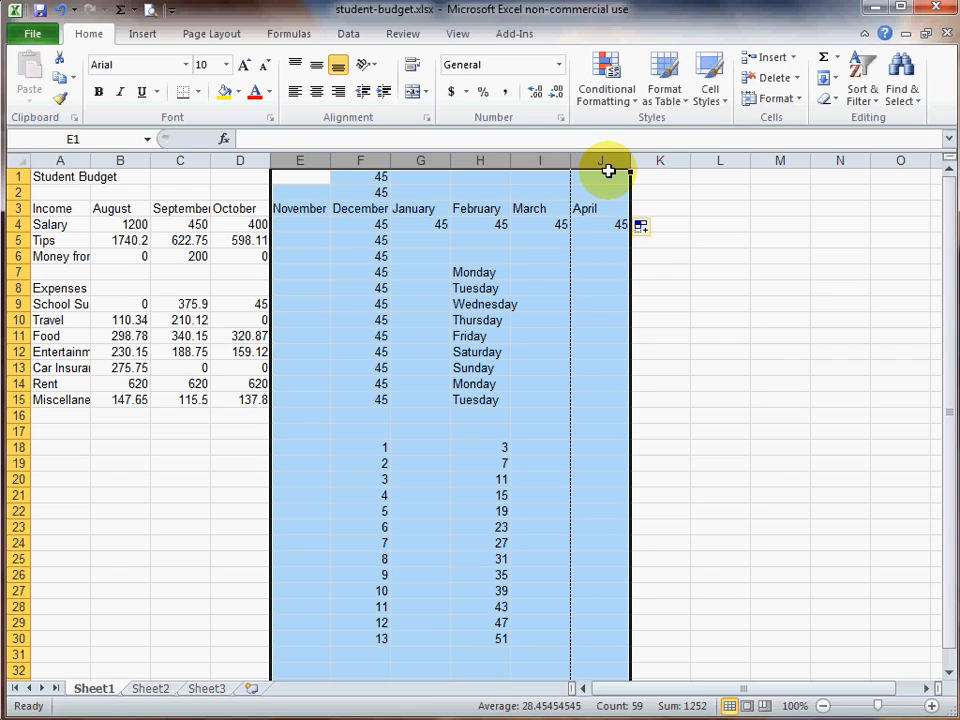
right_click(528, 161)
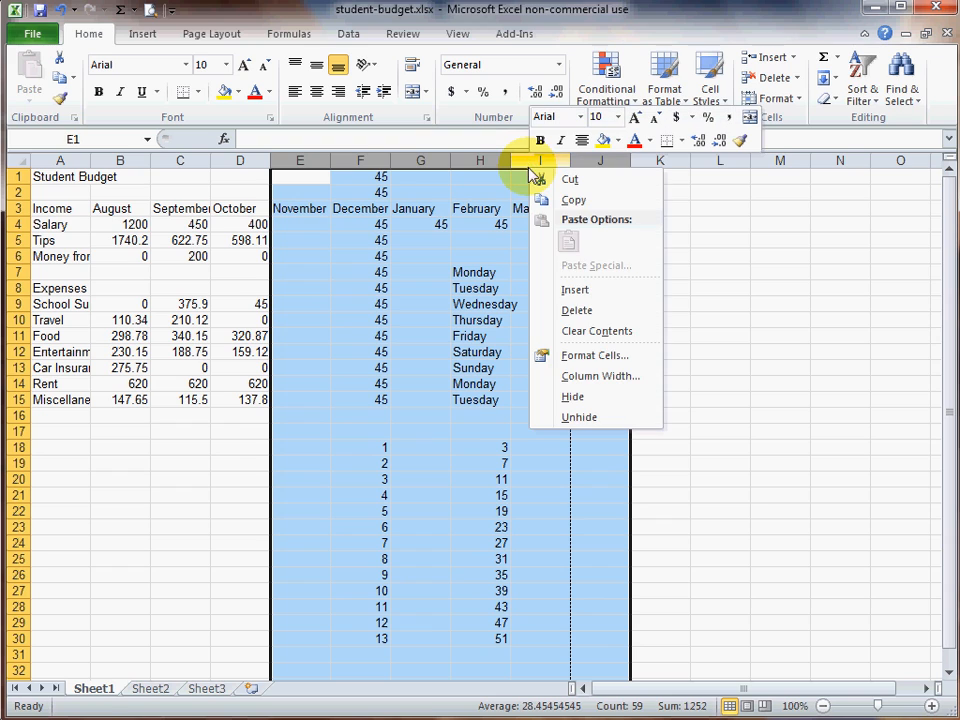
left_click(604, 312)
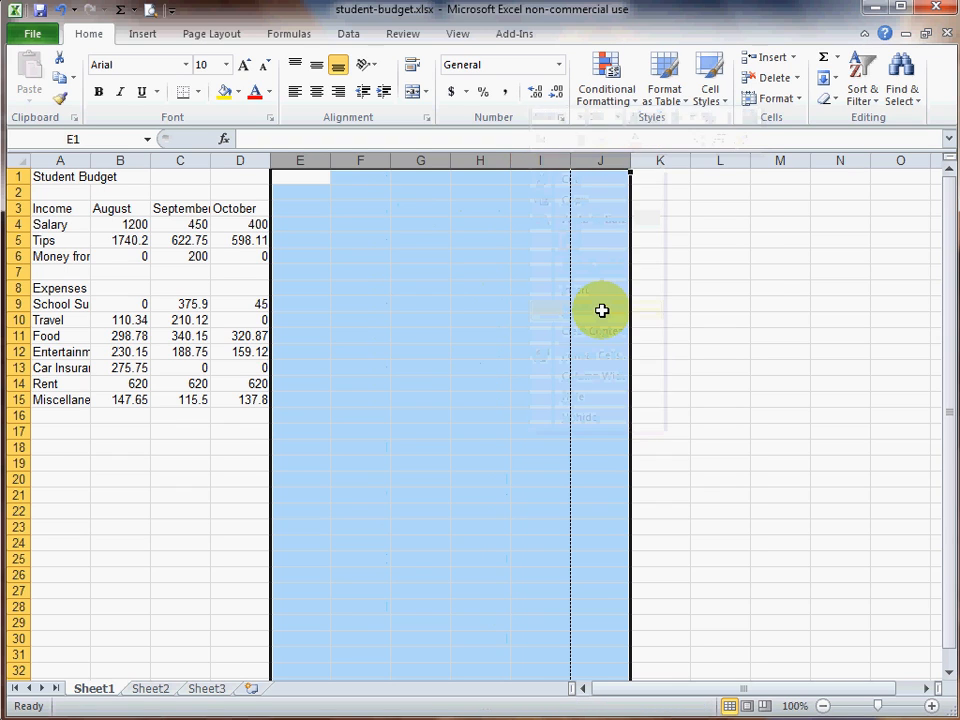
Undo the deletion of columns E through J, and redo it
left_click(249, 223)
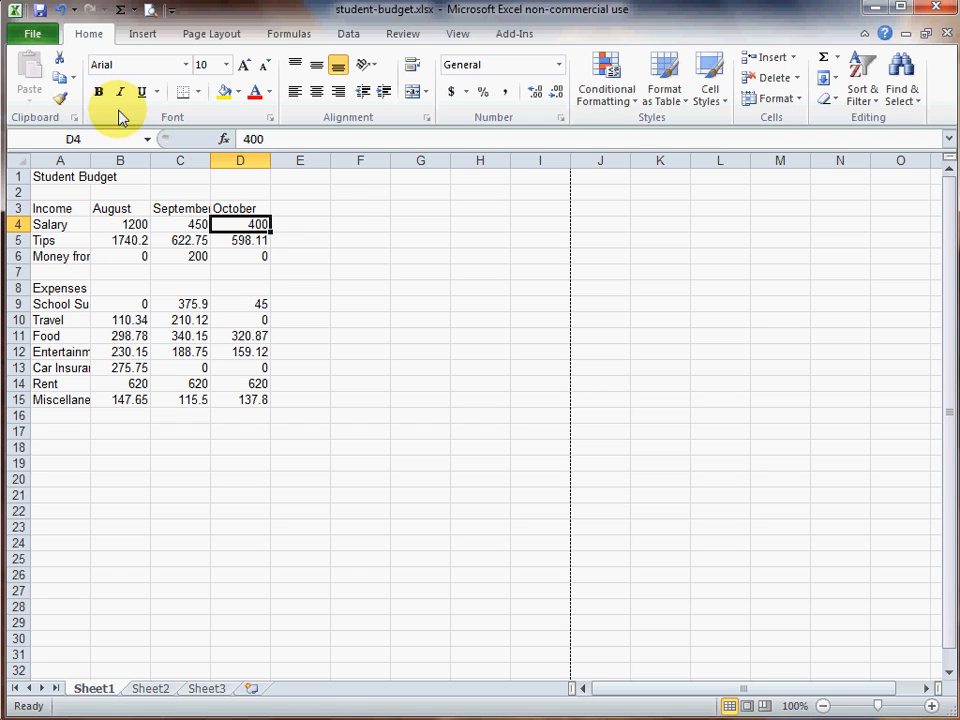
left_click(60, 11)
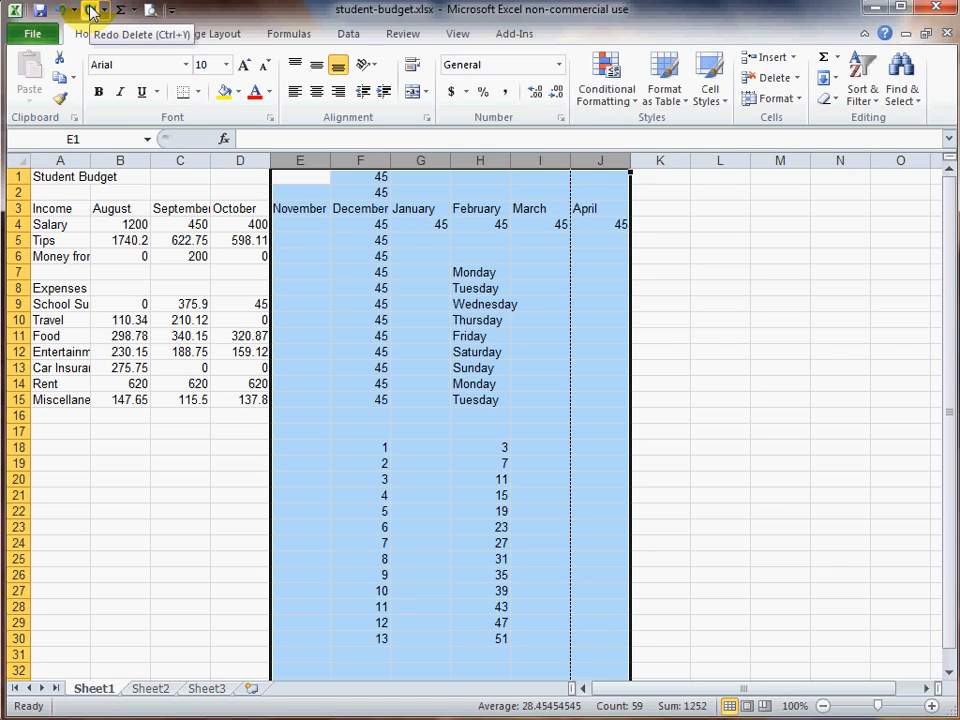
left_click(91, 11)
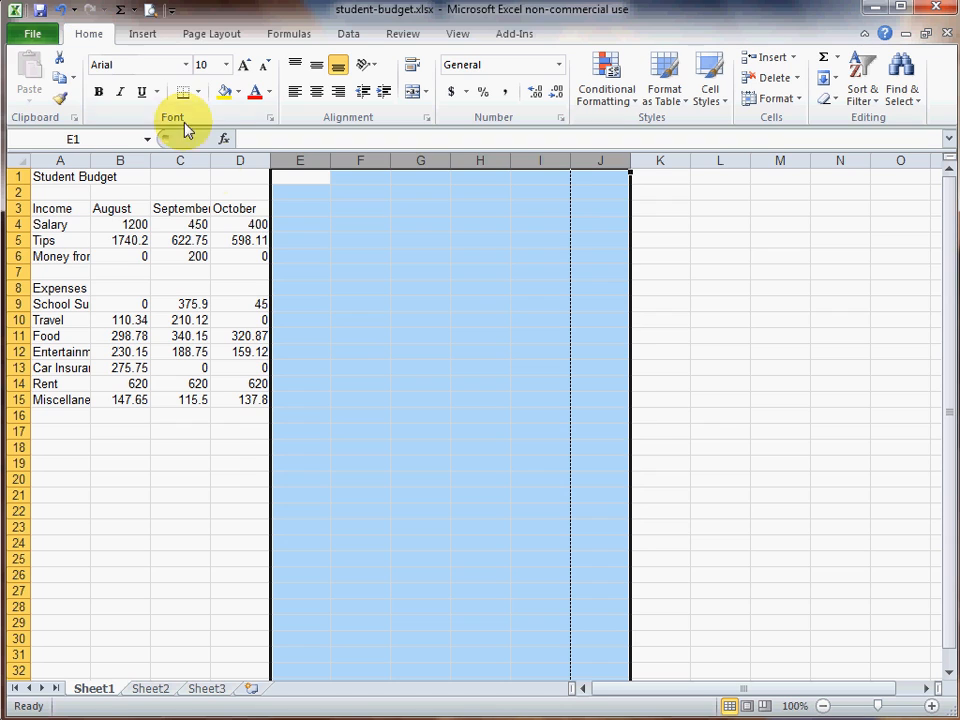
left_click(261, 304)
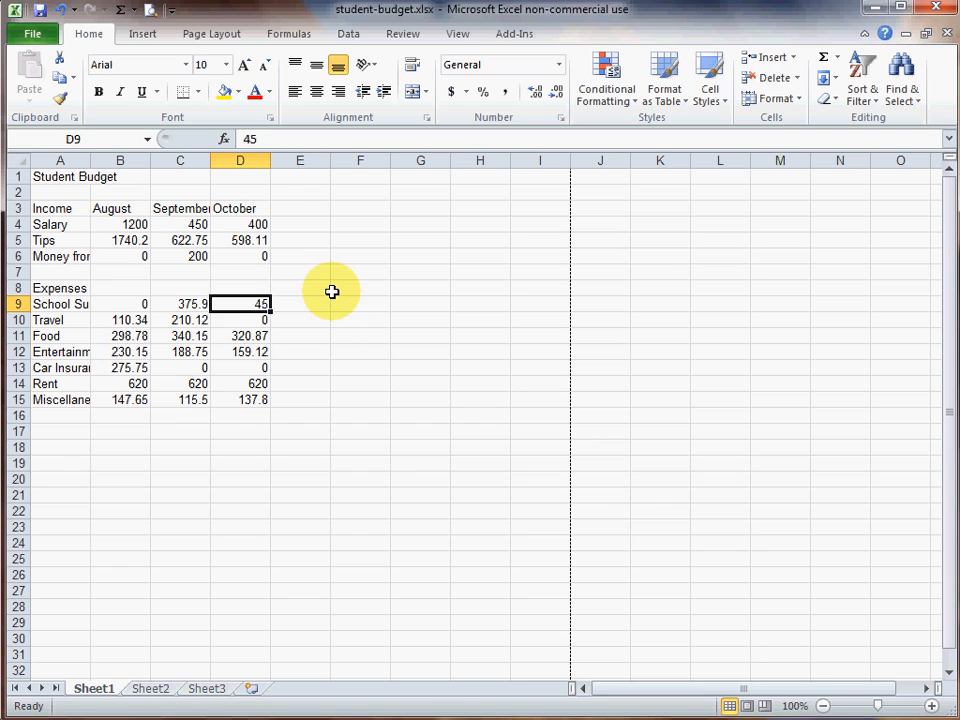
Check the average, count and sum of the August income values in B4:B6 without adding a formula
left_click(132, 224)
left_click_drag(132, 224, 133, 257)
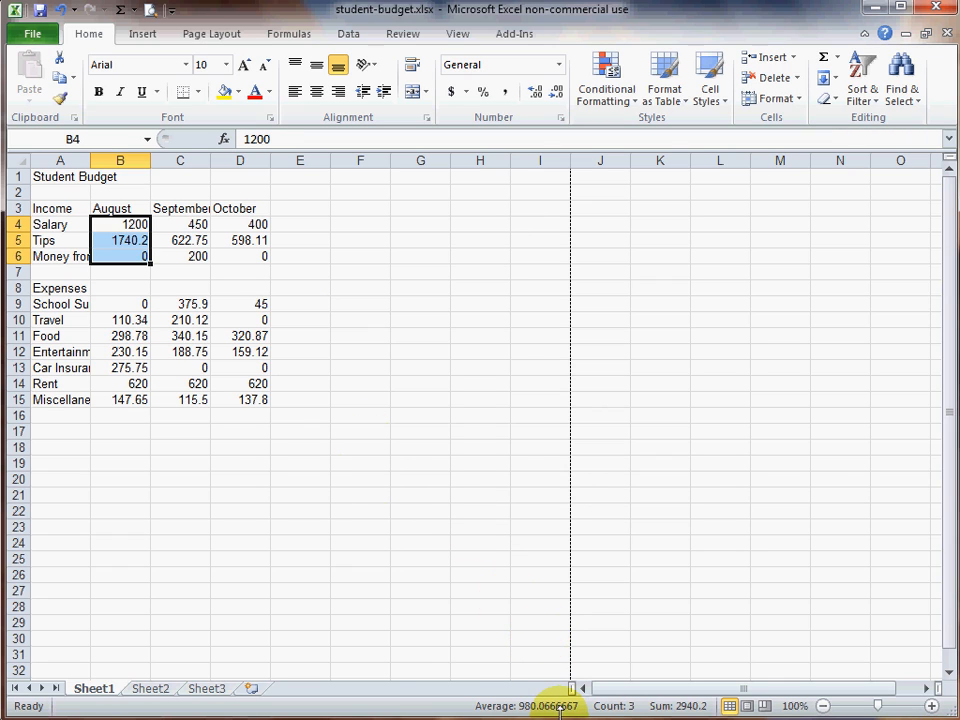
left_click(246, 352)
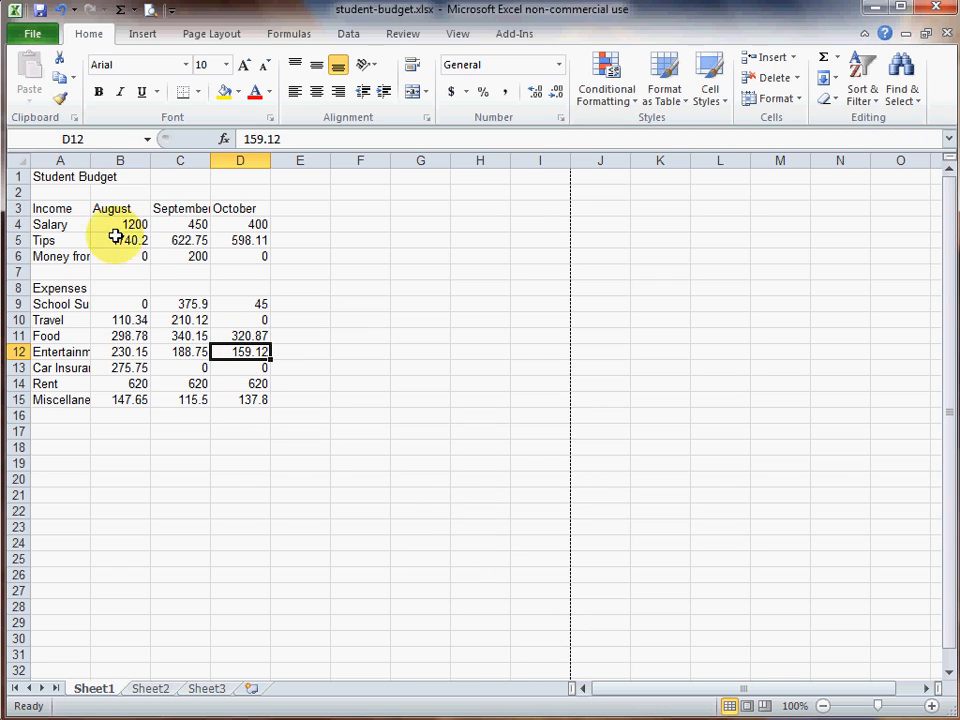
Total the August income B4:B6 in B7 with AutoSum, and review the source range and resulting formula
left_click_drag(117, 226, 121, 251)
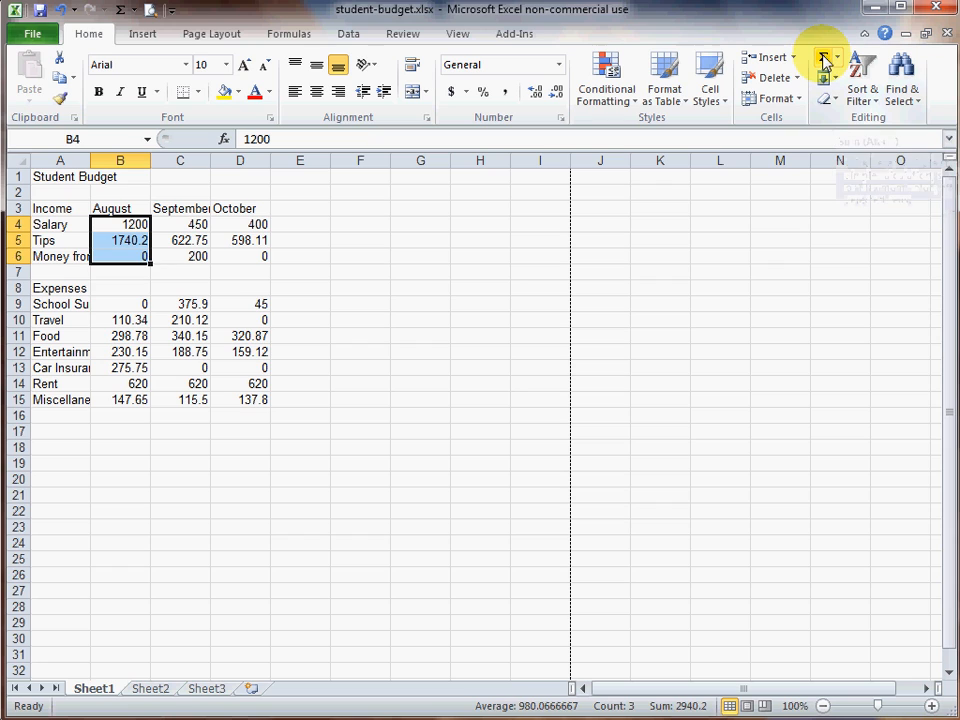
left_click(823, 58)
left_click(124, 271)
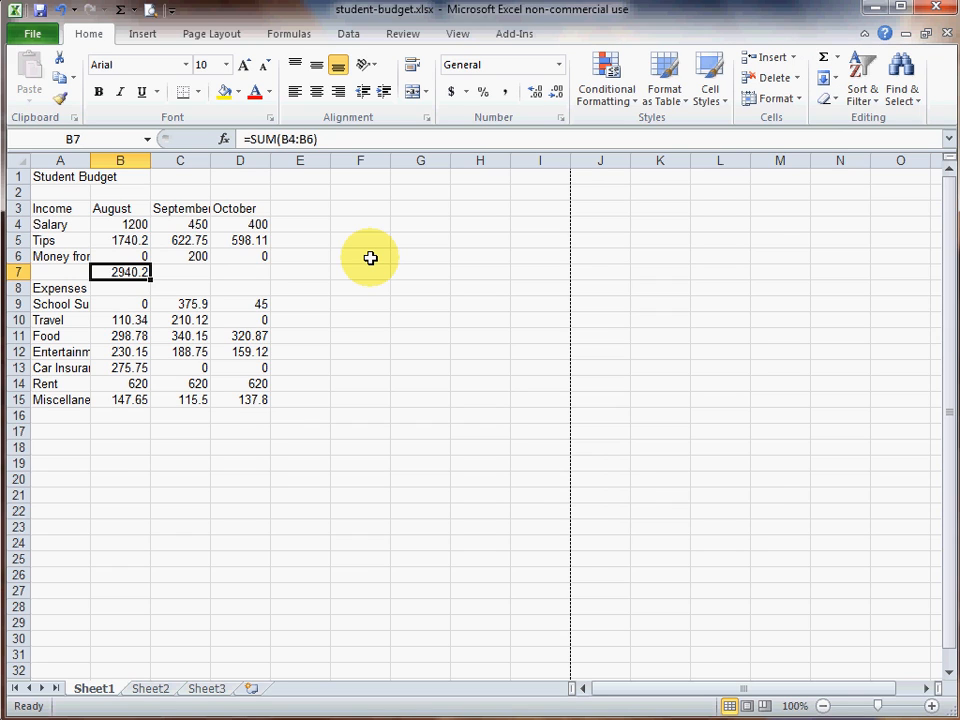
left_click_drag(136, 226, 136, 257)
left_click(133, 272)
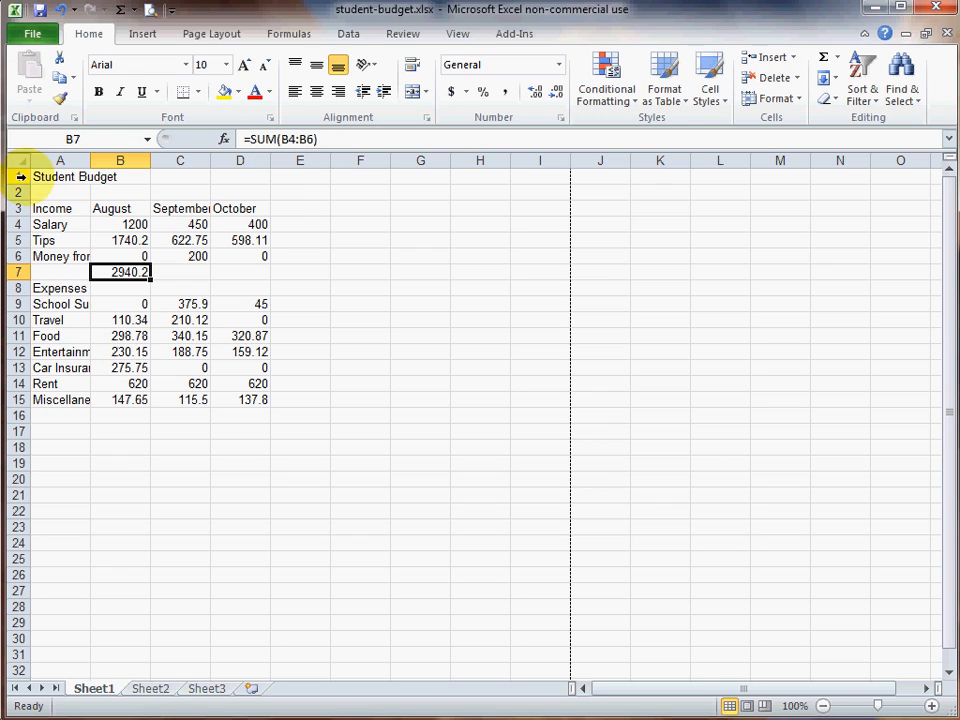
Total the Salary row B4:D4 in E4 with AutoSum and inspect its formula
left_click(135, 226)
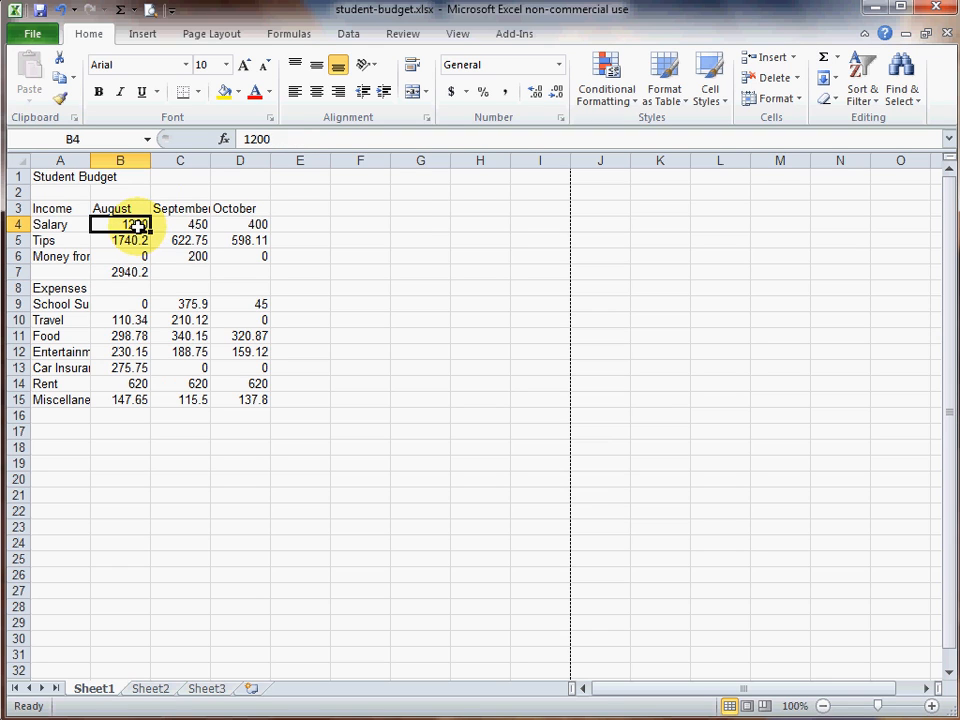
left_click_drag(135, 226, 259, 226)
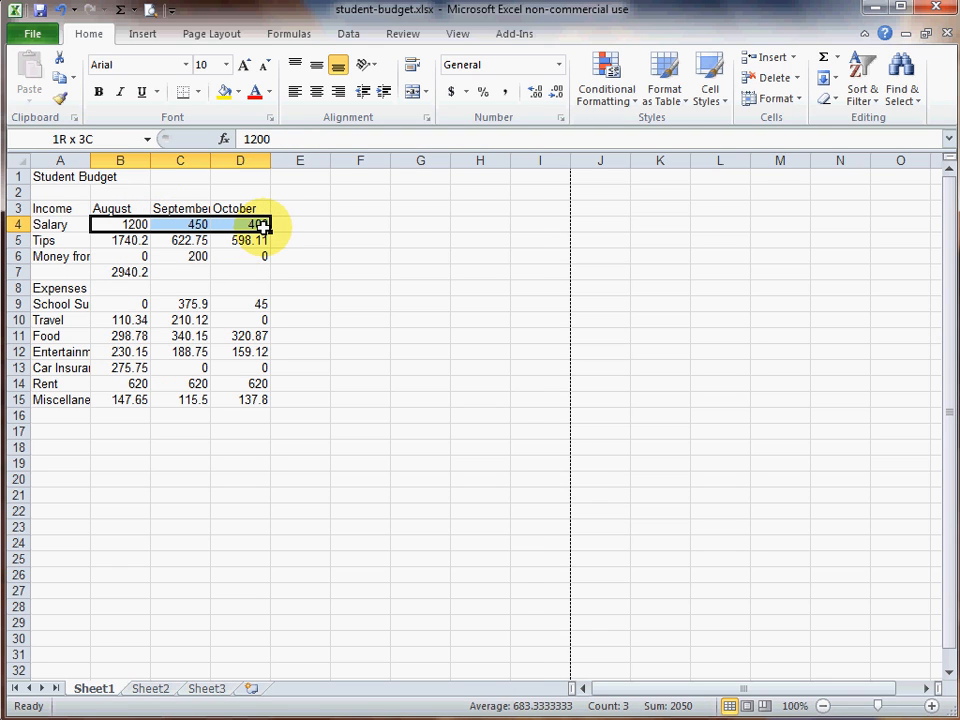
left_click(824, 59)
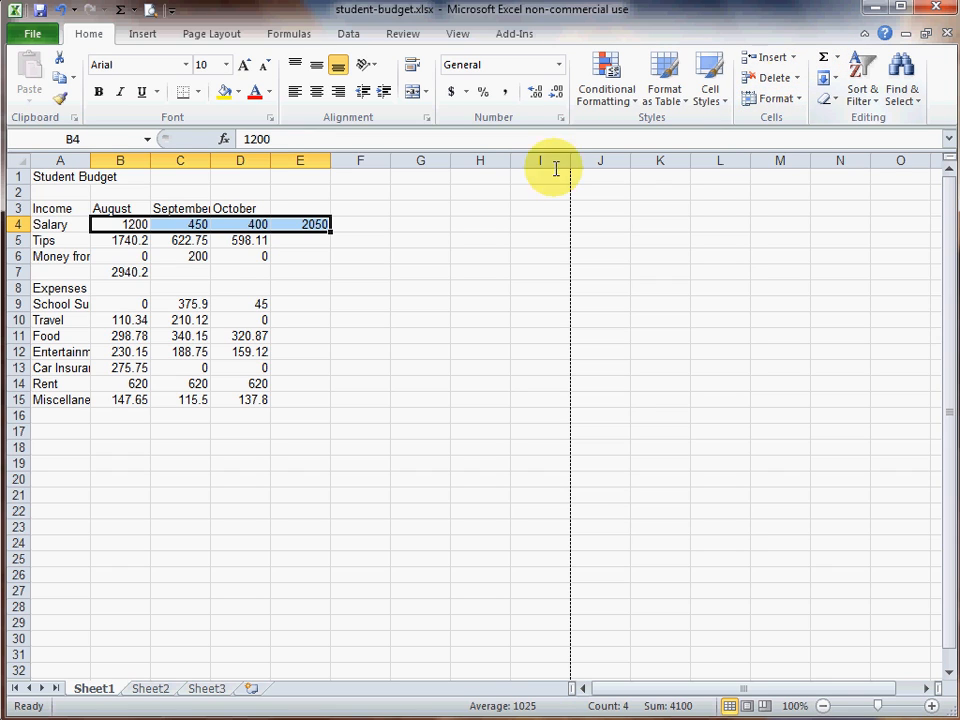
left_click(309, 224)
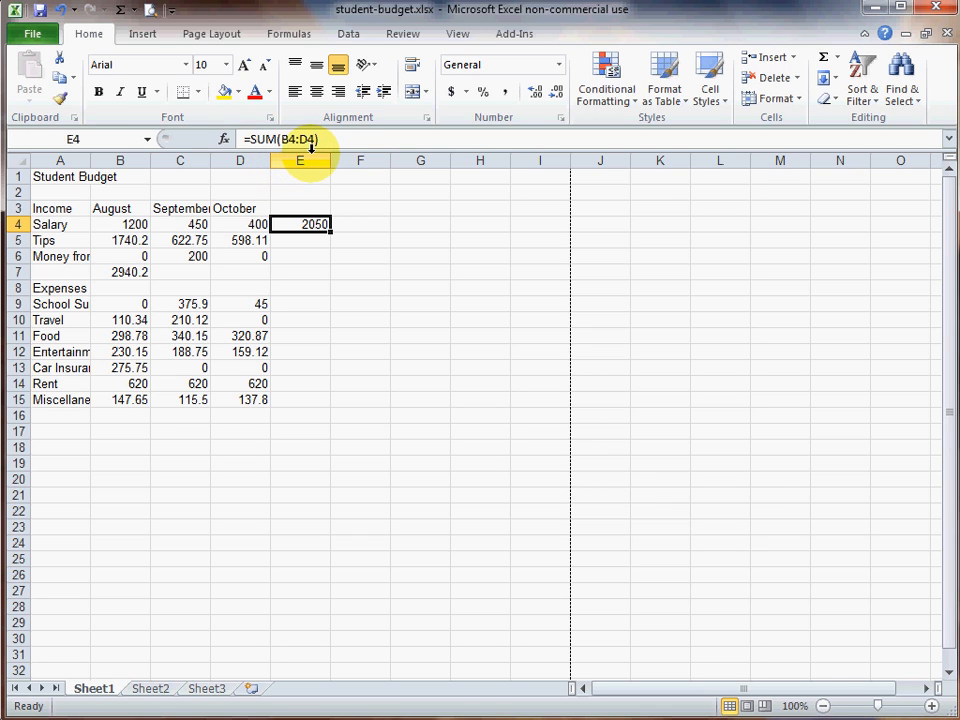
Compare the quick sum of the selected Salary values B4:D4 with the formula result in E4
left_click(108, 228)
left_click_drag(108, 228, 250, 224)
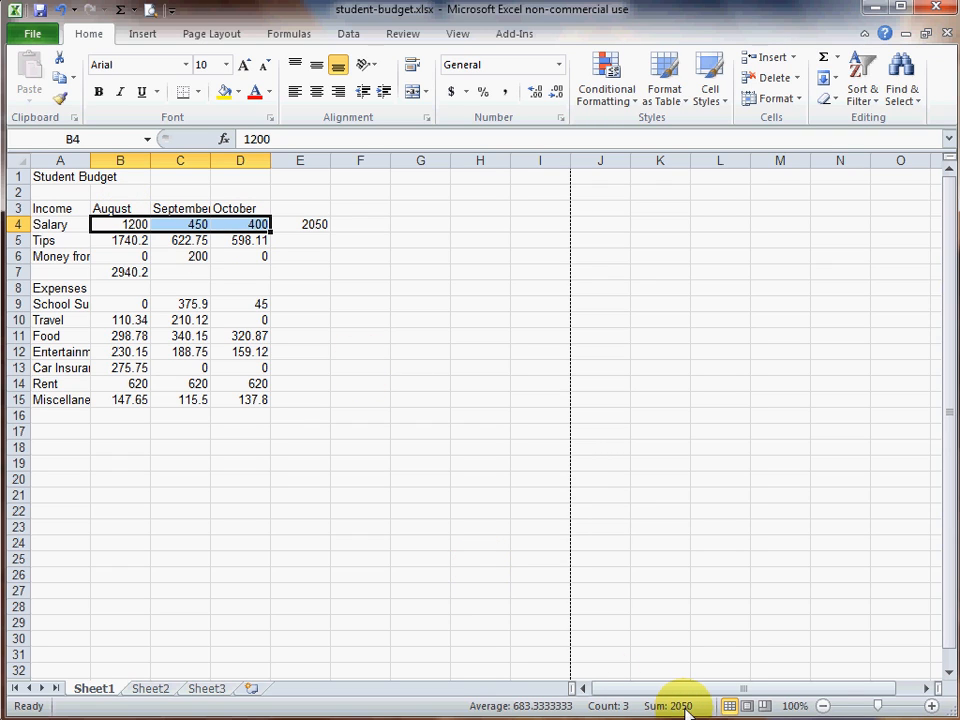
left_click(315, 224)
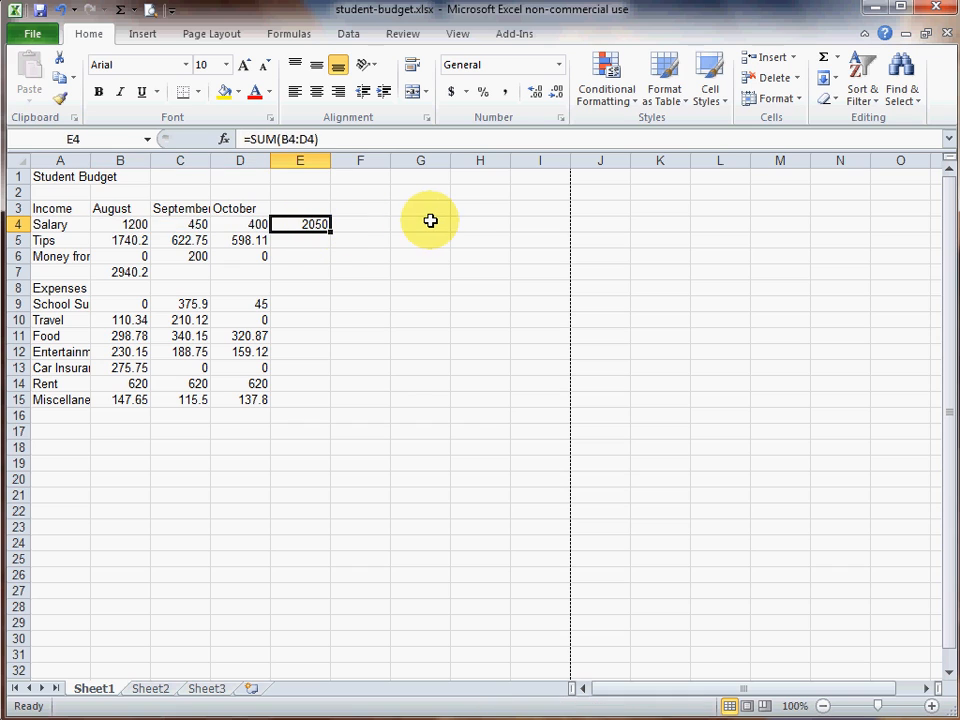
Enter the heading Total in E3 above the salary total
left_click(304, 207)
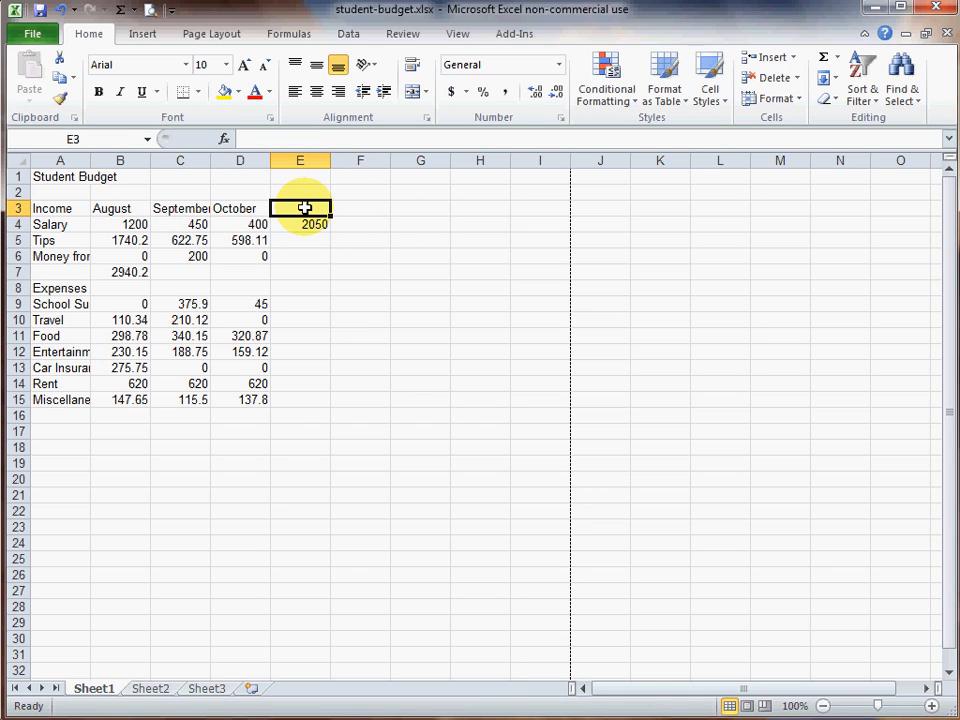
type("Total")
key("Return")
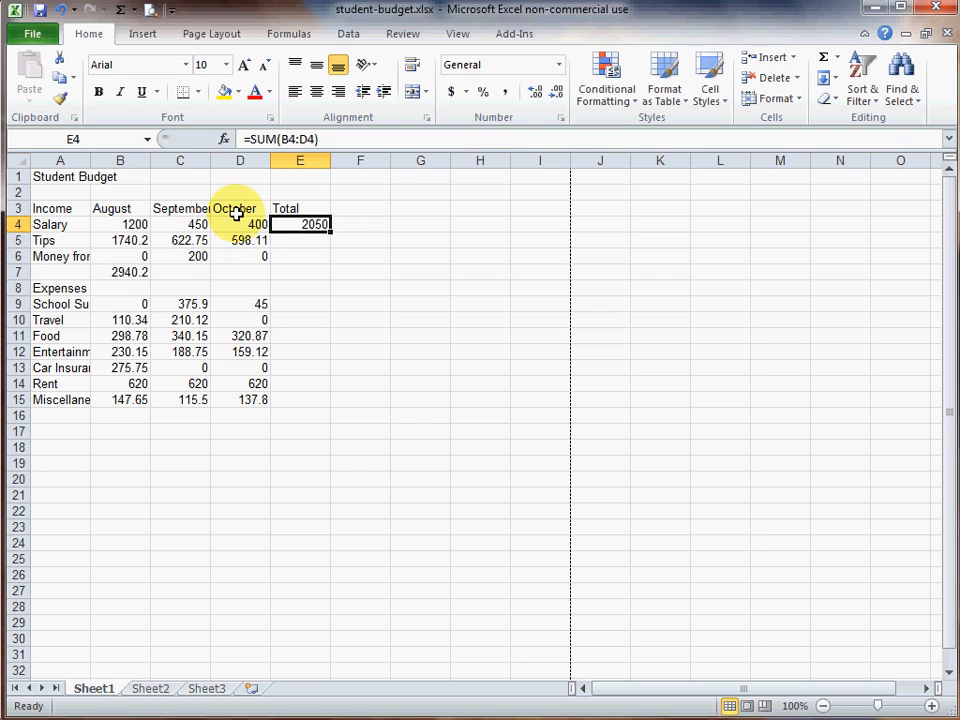
Insert a blank column at E, between October and the Total column
left_click(300, 160)
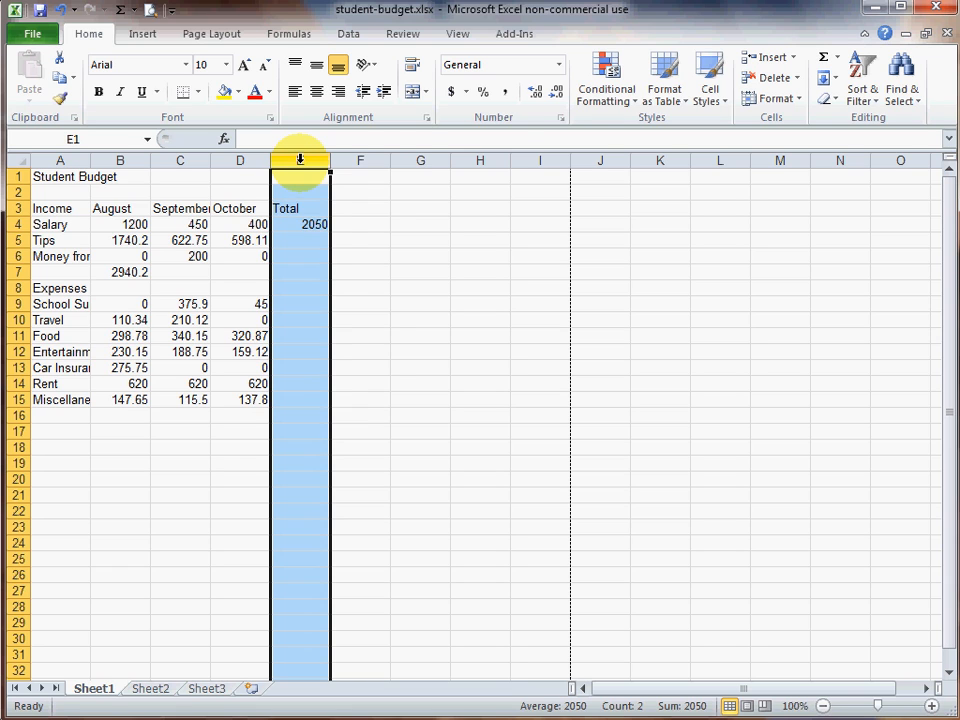
right_click(300, 160)
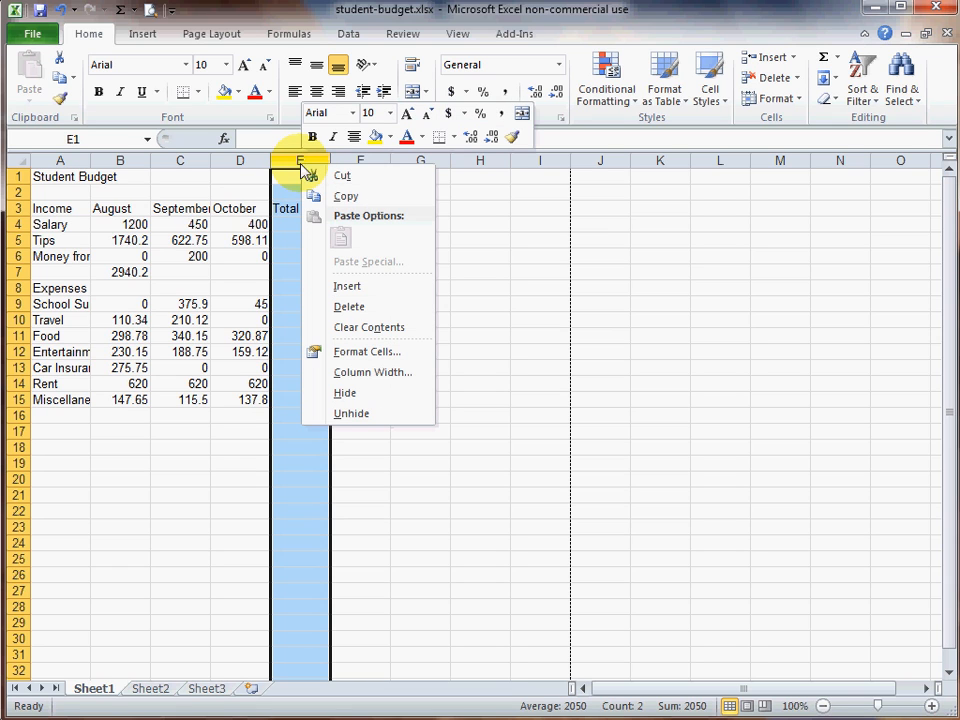
left_click(362, 287)
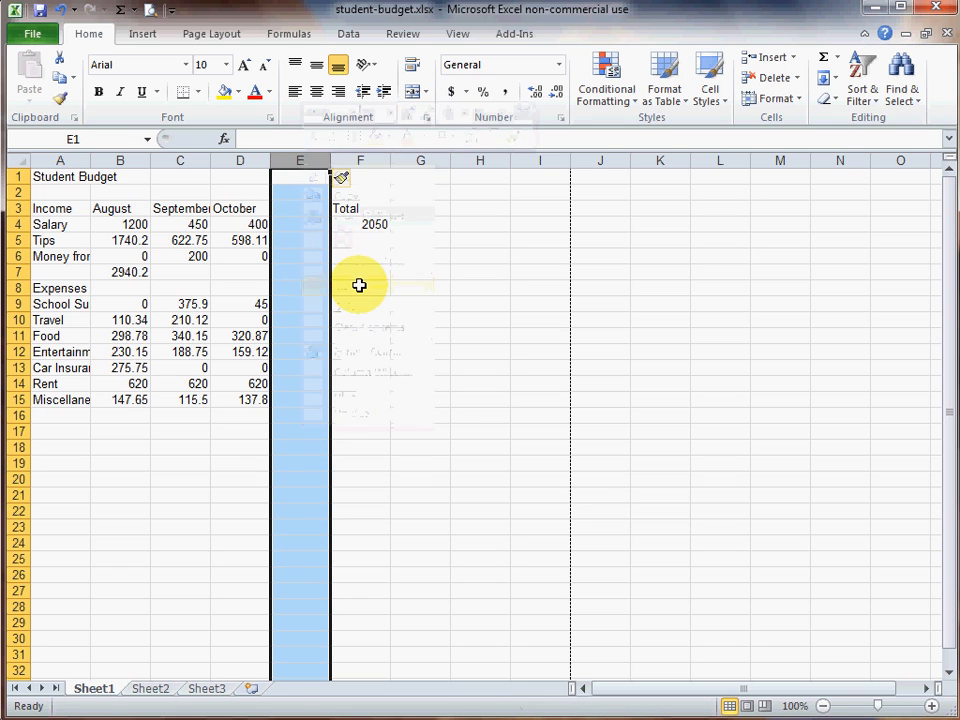
left_click(289, 207)
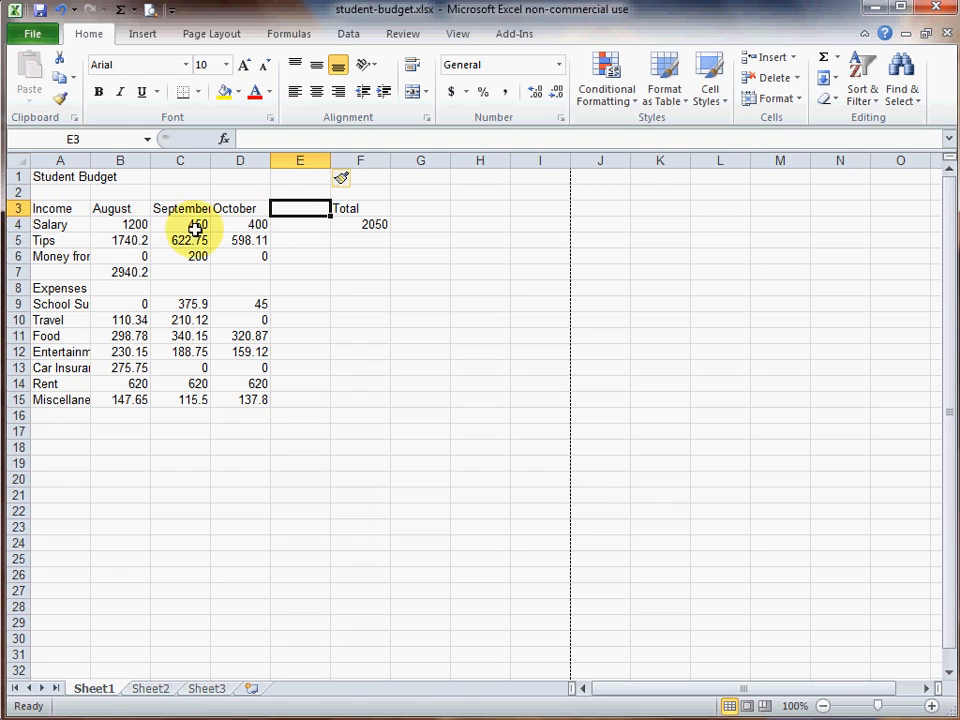
Insert a blank row above the Expenses heading at row 8
right_click(15, 288)
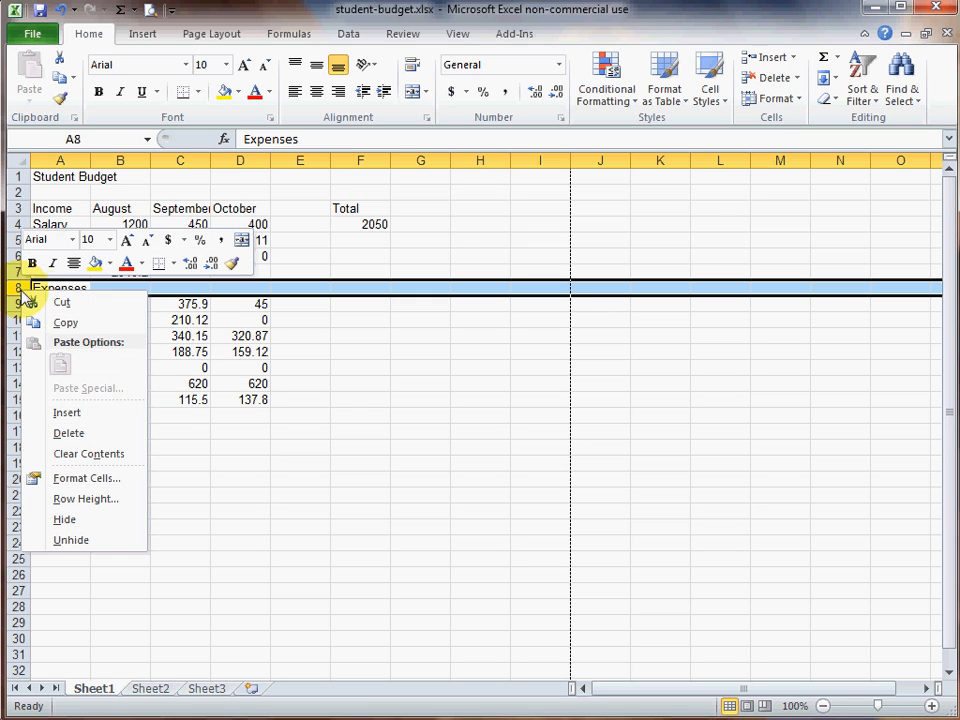
left_click(100, 413)
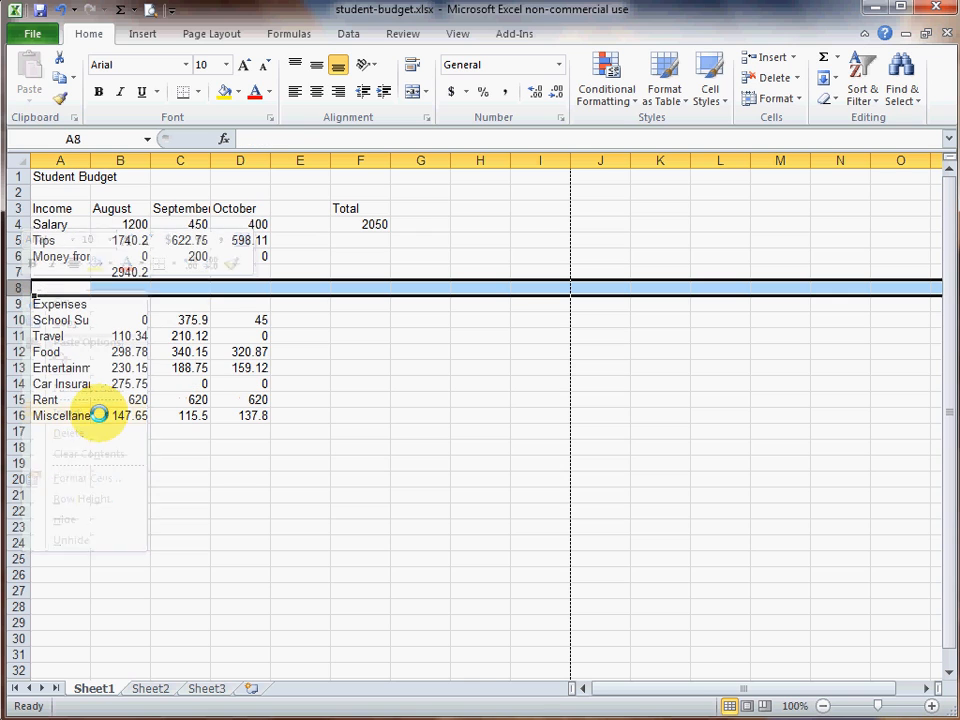
left_click(433, 271)
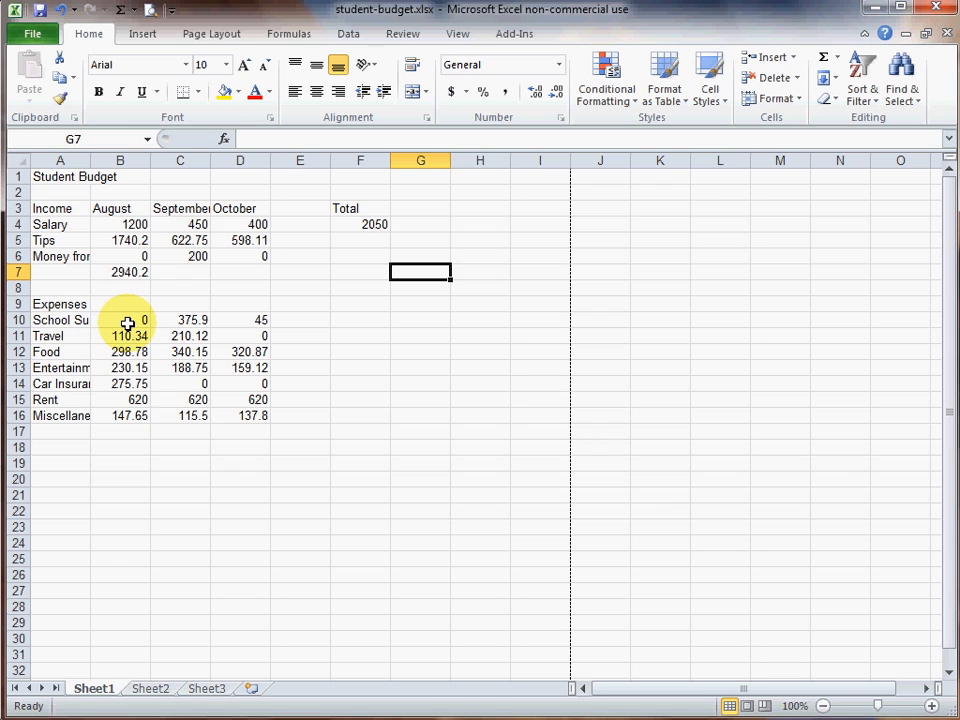
Delete the blank column E between October and Total
right_click(298, 160)
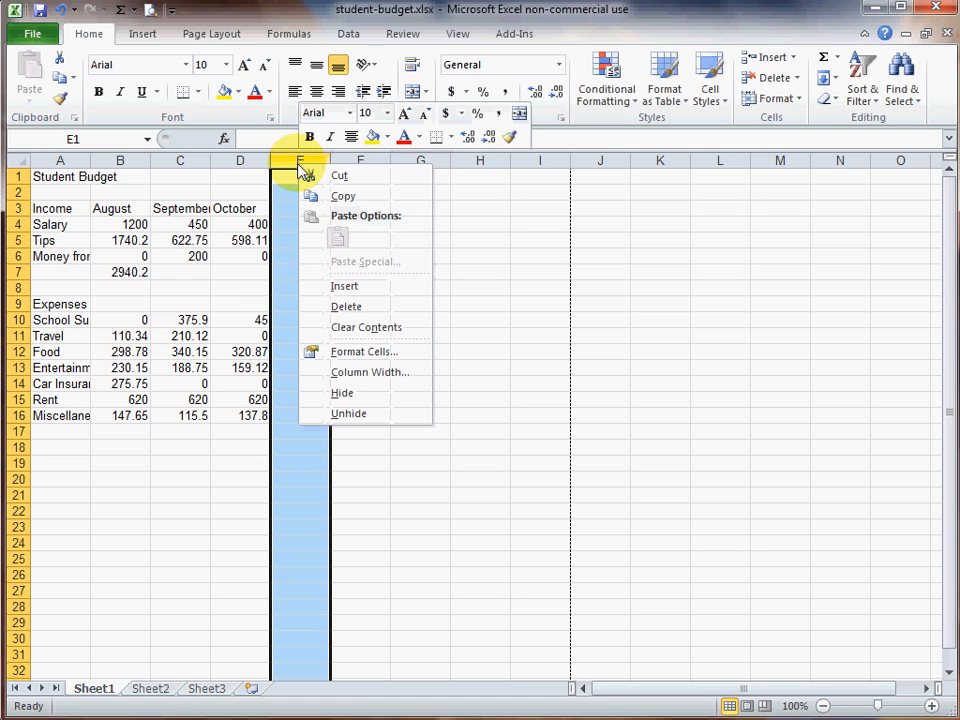
left_click(386, 306)
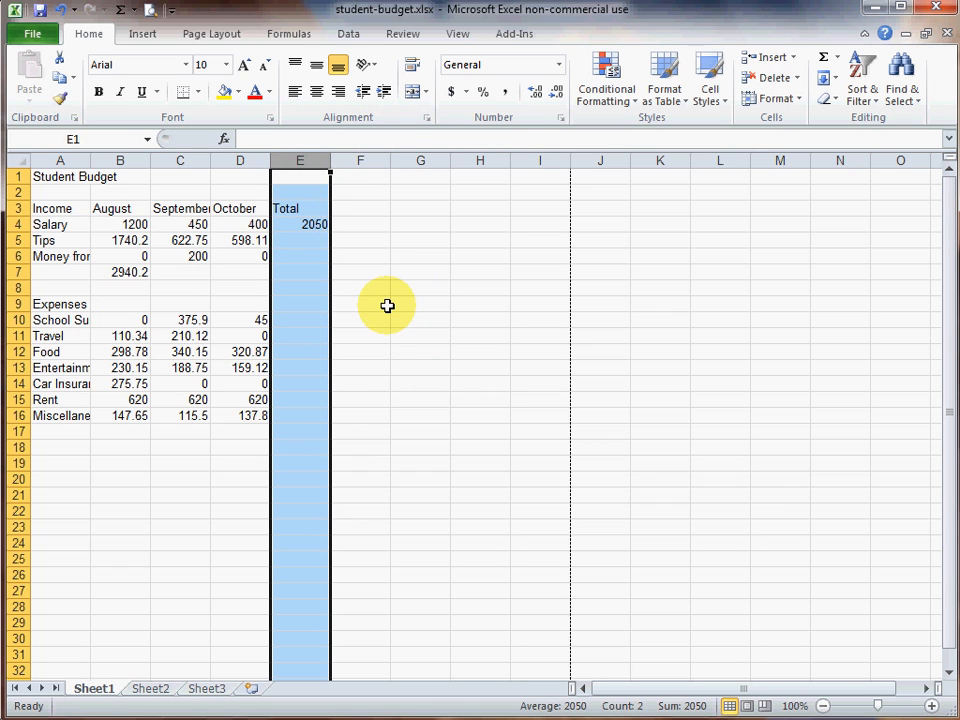